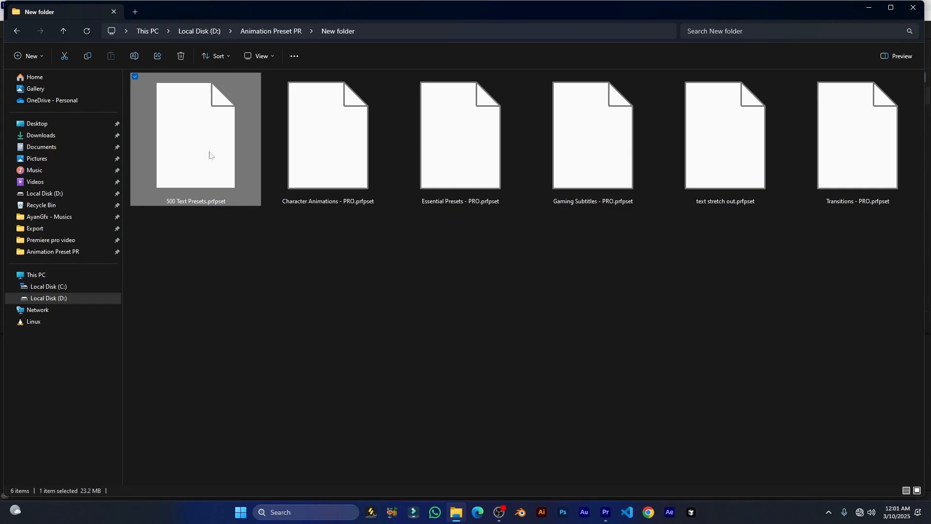
Point out the five preset pack files, then focus the Effects panel via the Window menu.
left_click(312, 130)
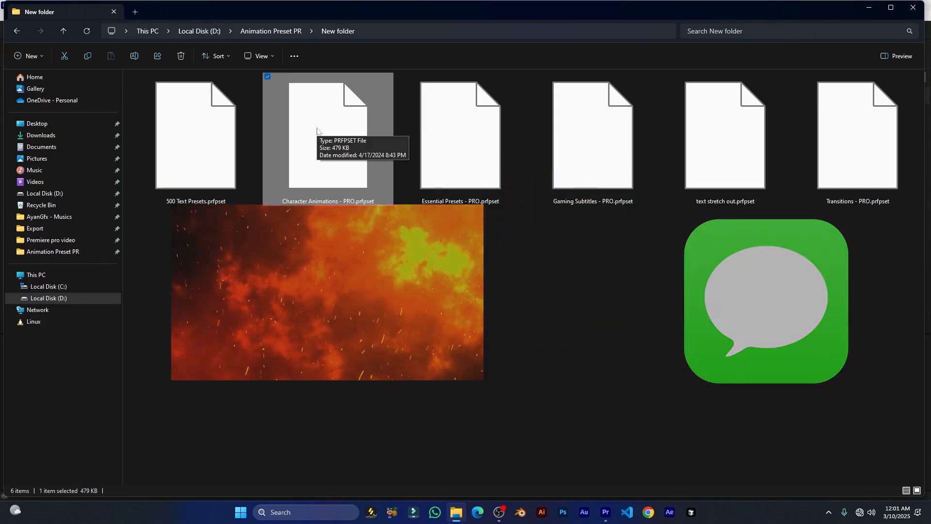
left_click(452, 148)
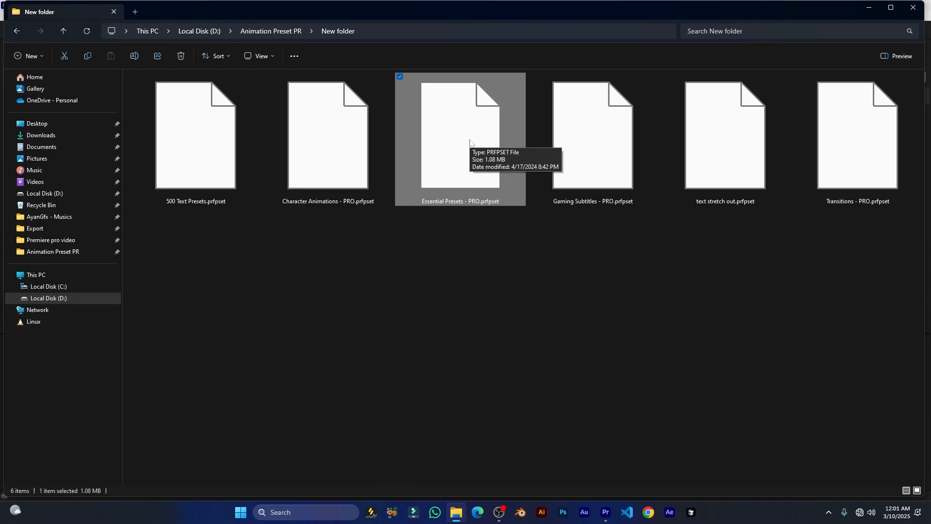
left_click(590, 145)
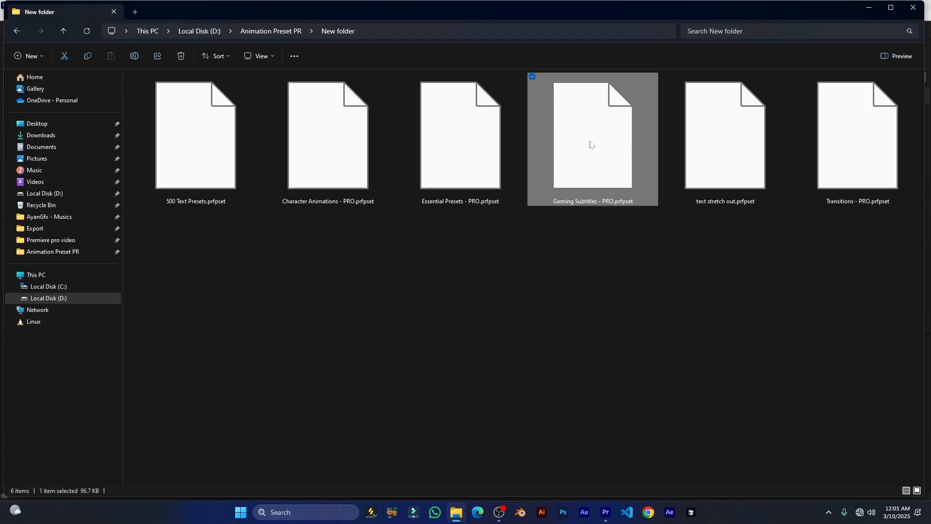
left_click(711, 167)
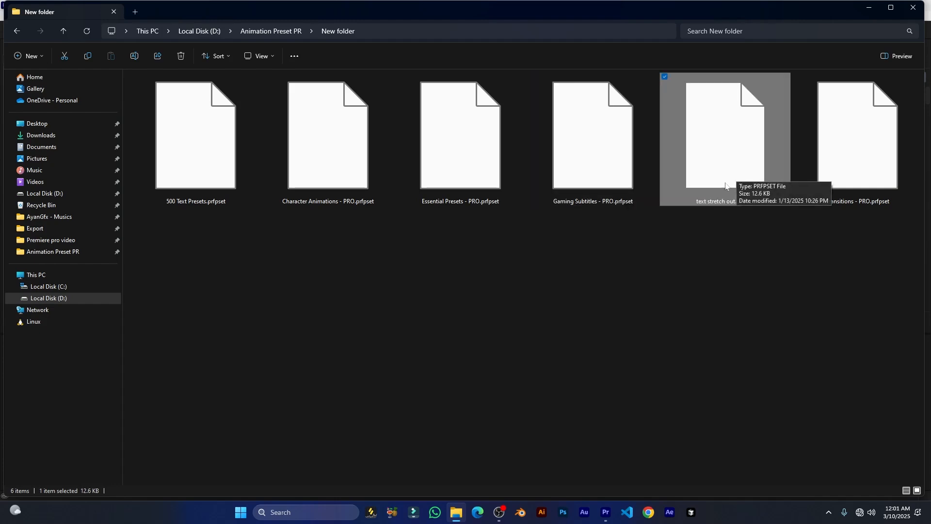
left_click(856, 185)
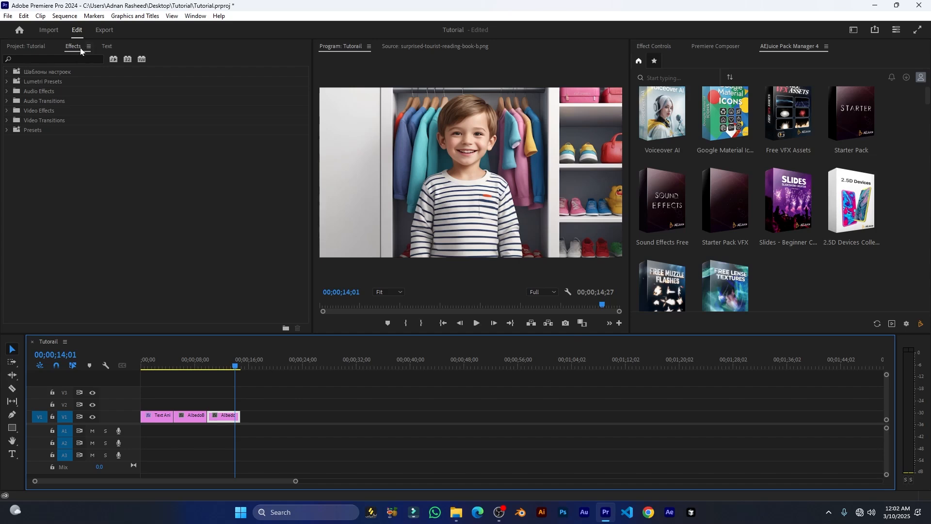
left_click(190, 16)
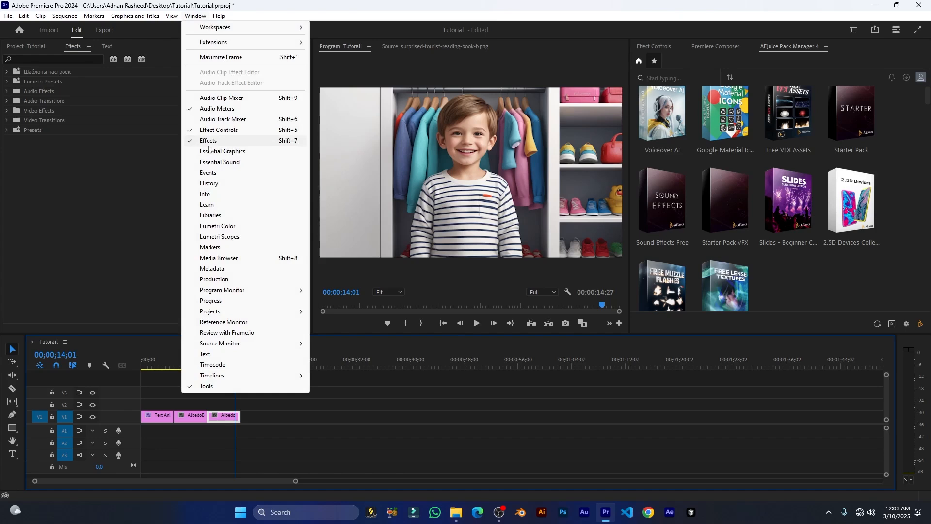
left_click(85, 141)
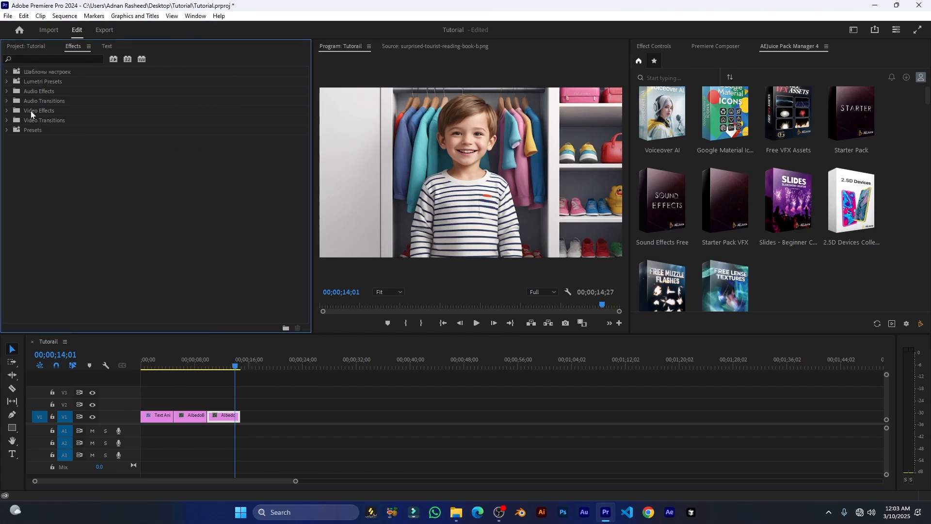
Import the 500 Text Presets.prfpset file through the Effects panel's Import Presets option.
right_click(43, 75)
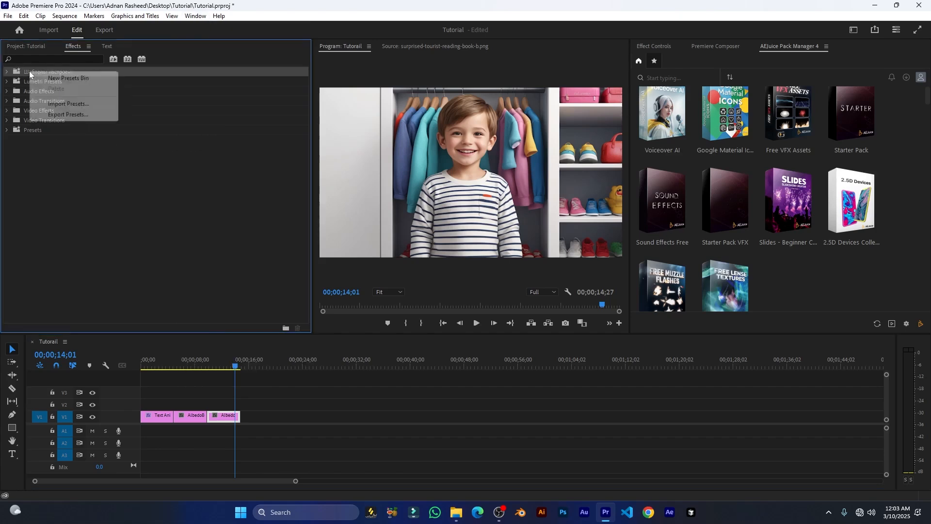
left_click(68, 104)
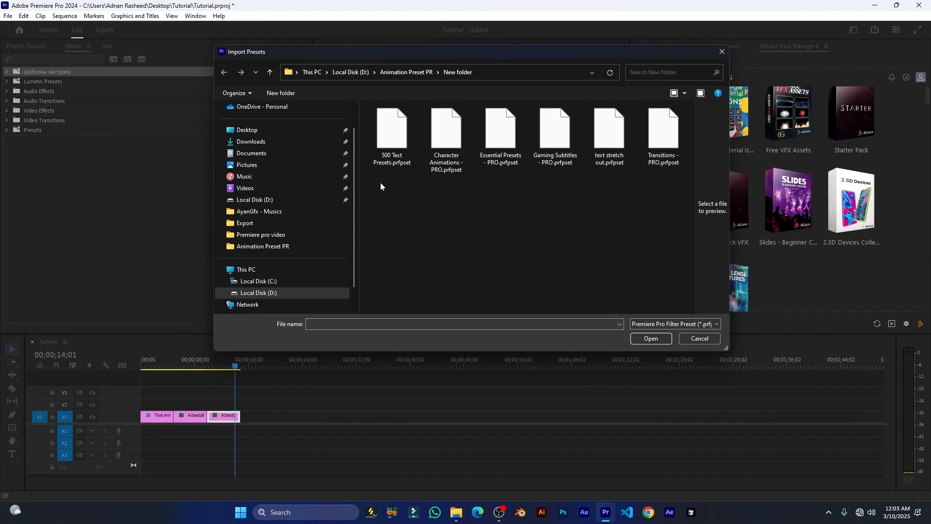
left_click(396, 142)
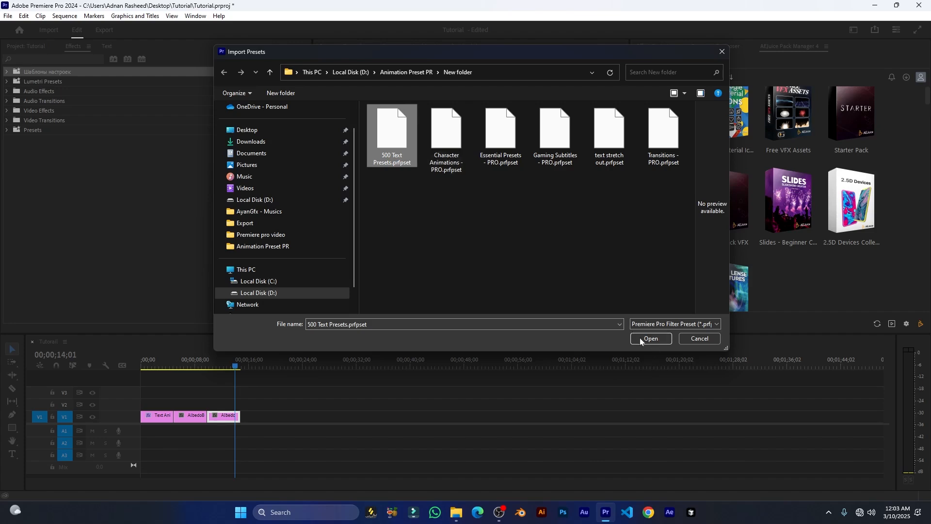
left_click(655, 341)
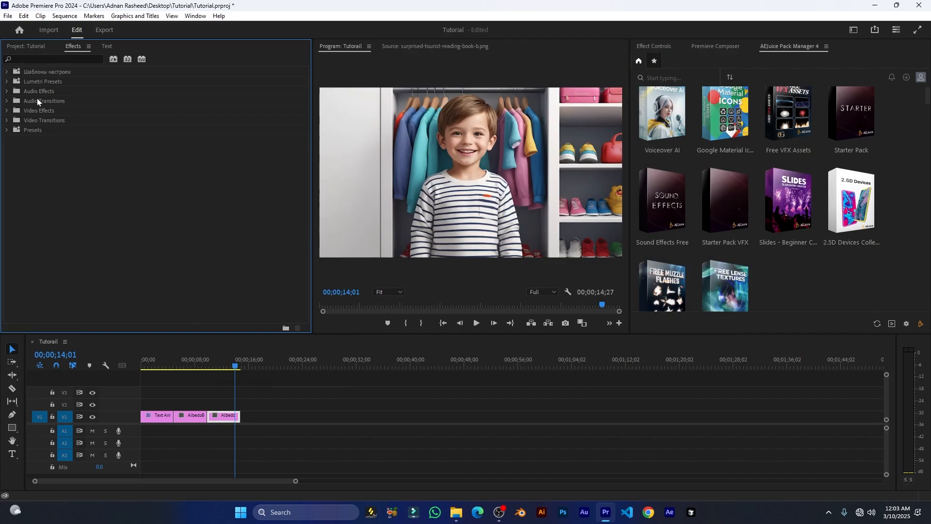
Expand the presets folder, the 500 Text Animation Pack and its Bounce Text Animation folders.
left_click(8, 72)
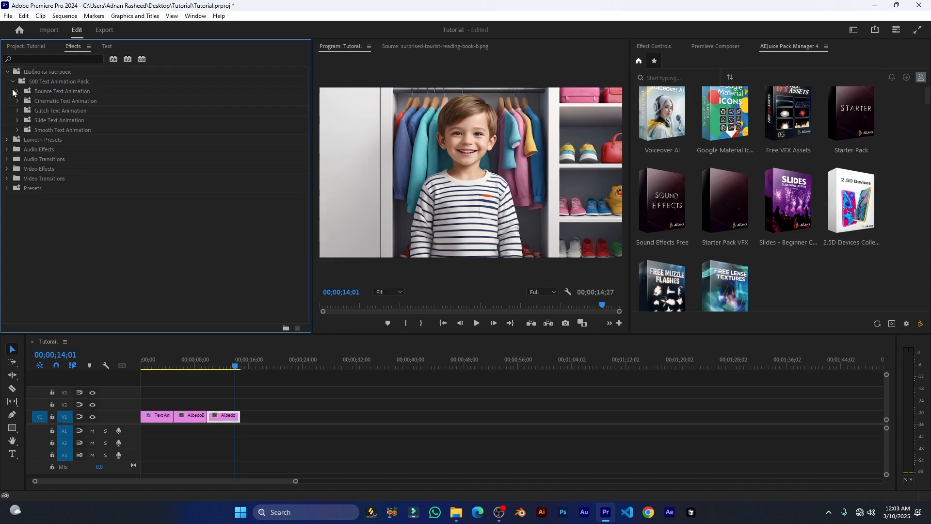
left_click(15, 82)
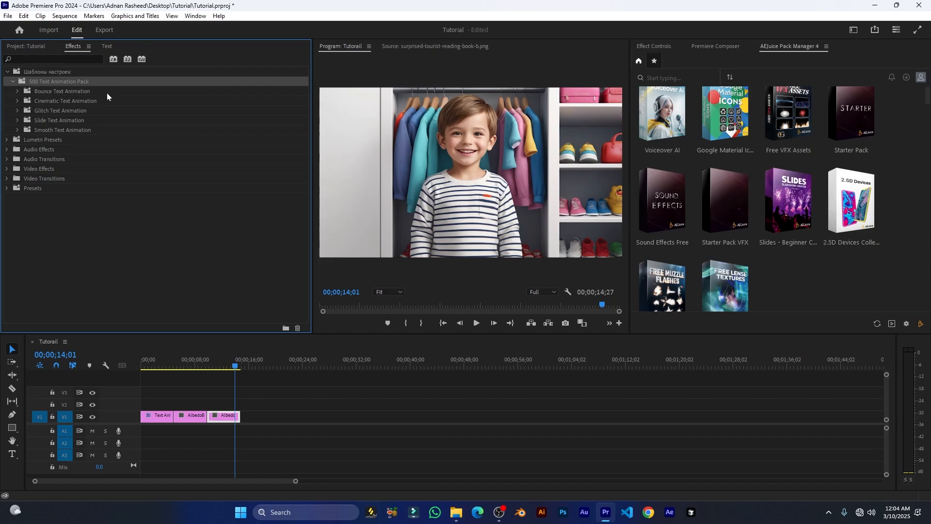
left_click(18, 91)
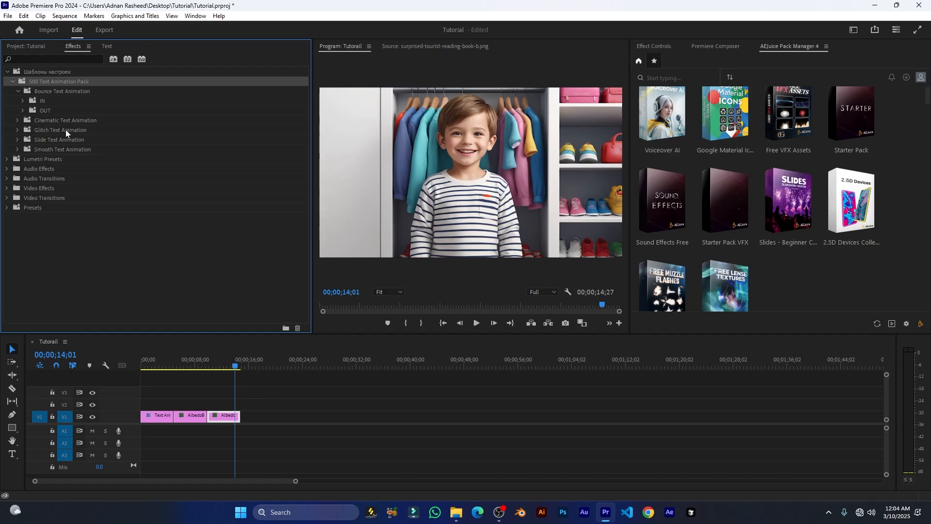
left_click(17, 121)
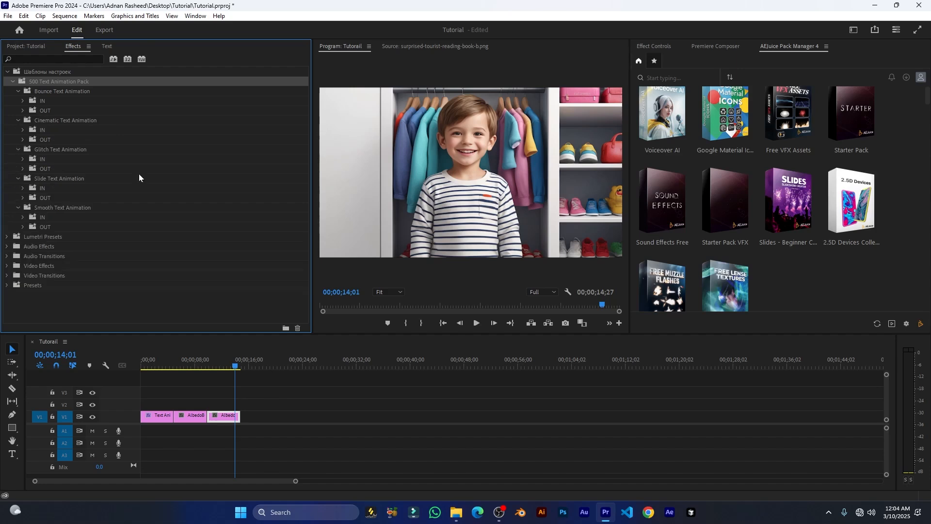
left_click(46, 95)
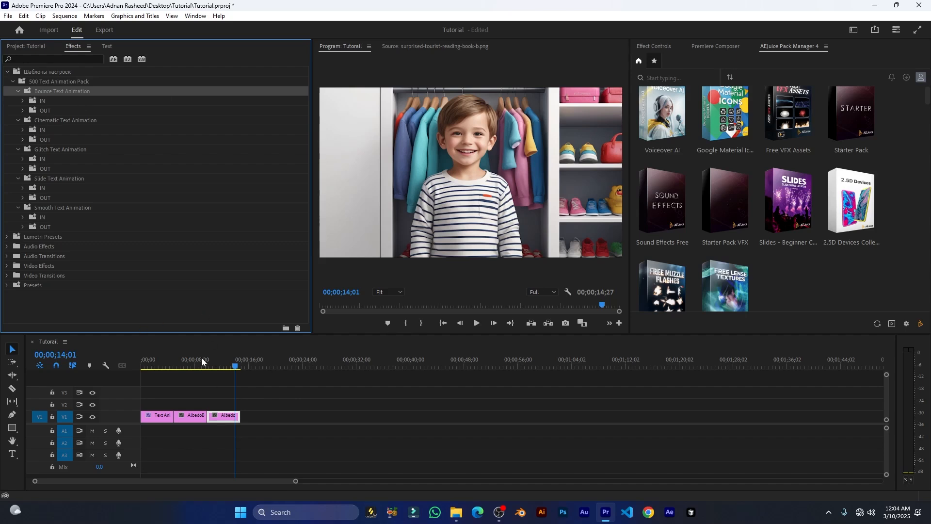
Move the playhead to the Text Animation title clip and select the Text Animation IN 01 preset.
left_click(185, 367)
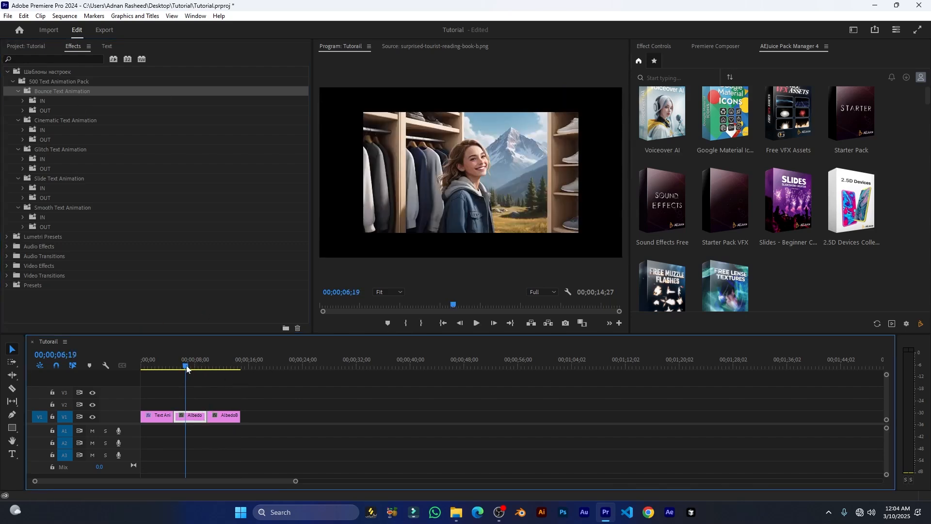
left_click(155, 365)
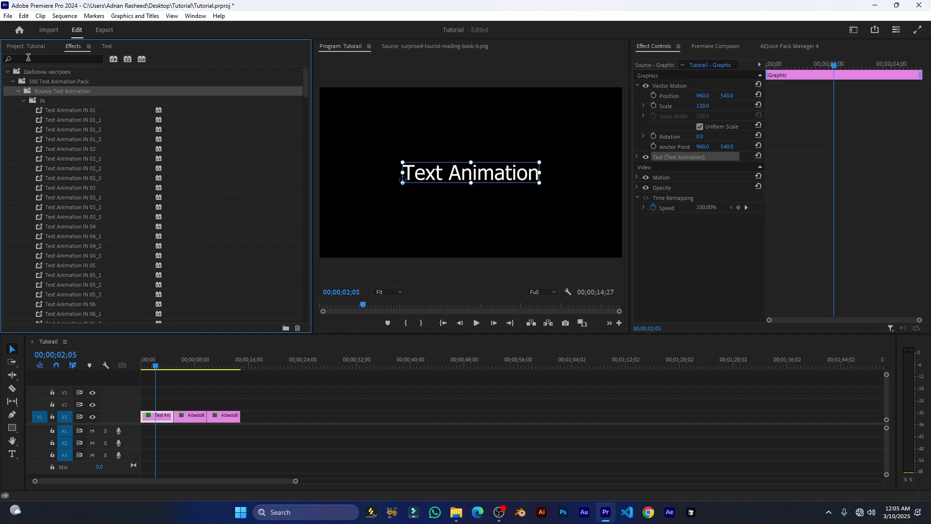
left_click(58, 113)
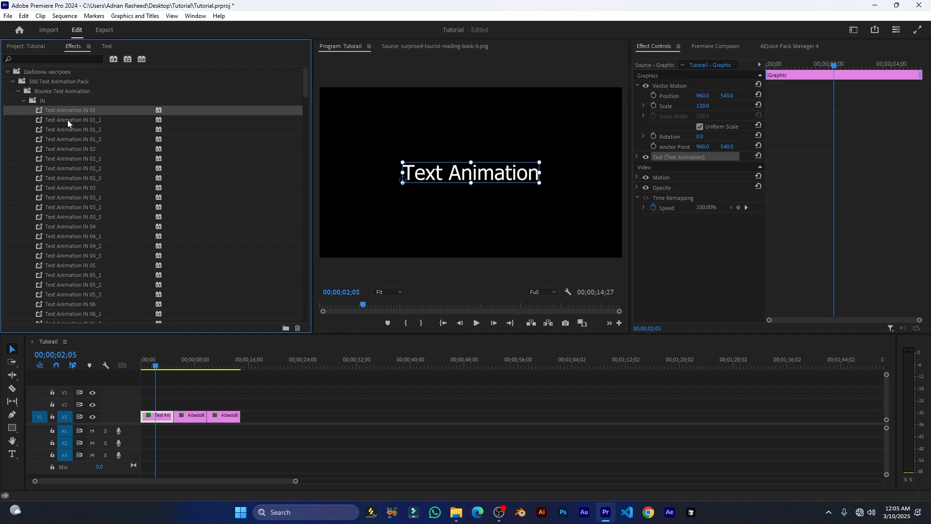
Apply Bounce Text Animation IN 01 to the title clip, undo, reapply and preview it.
left_click_drag(67, 120, 156, 416)
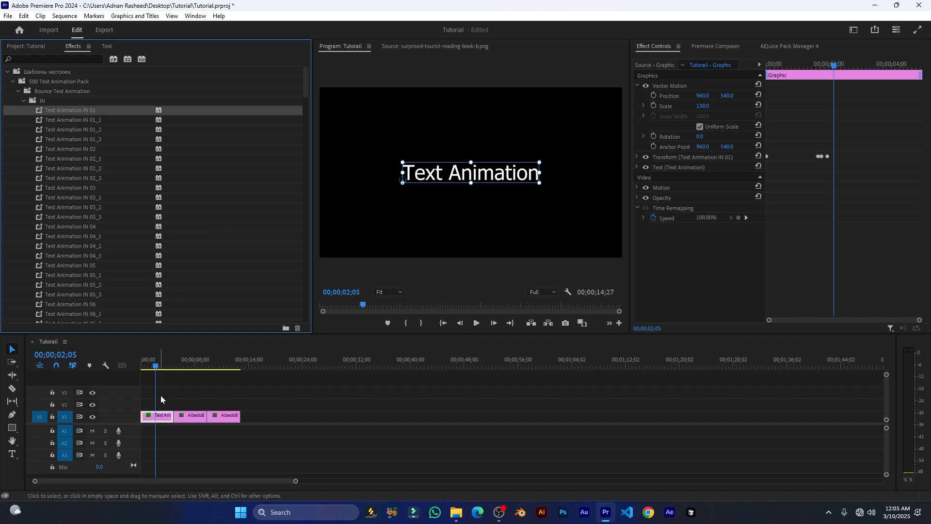
left_click(144, 365)
key("space")
key("space")
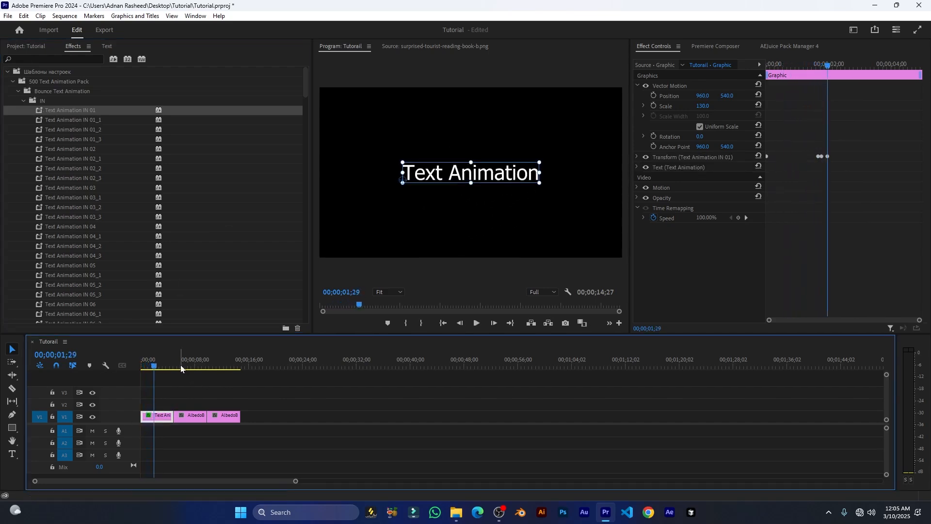
key("ctrl+z")
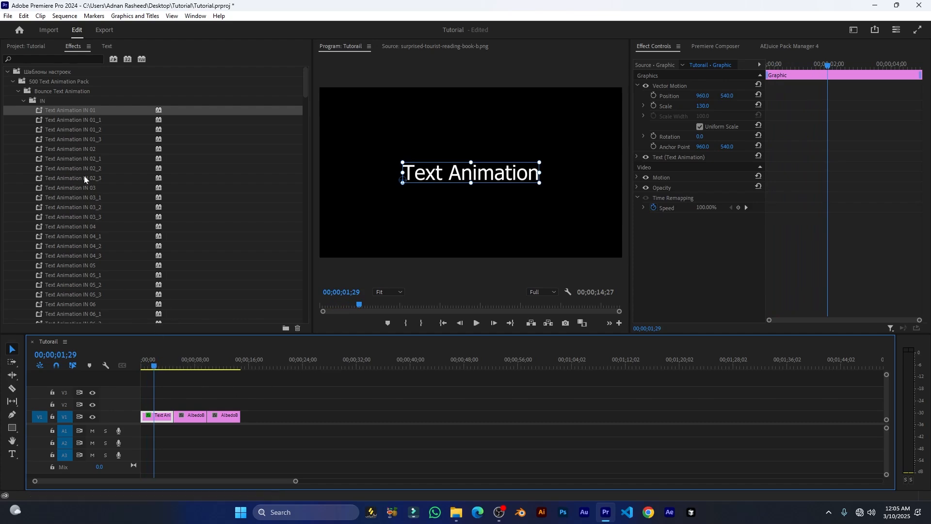
left_click(48, 116)
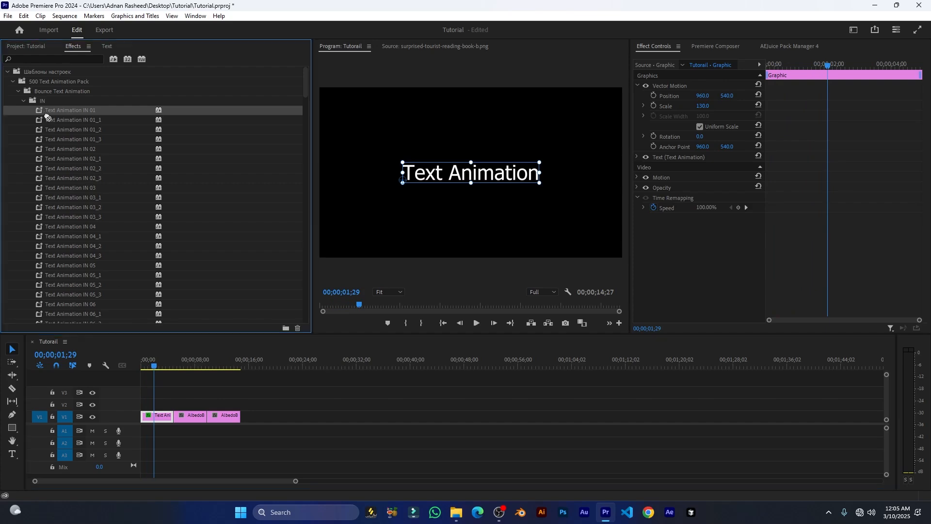
left_click_drag(38, 109, 156, 416)
left_click(148, 367)
left_click_drag(148, 367, 139, 363)
key("space")
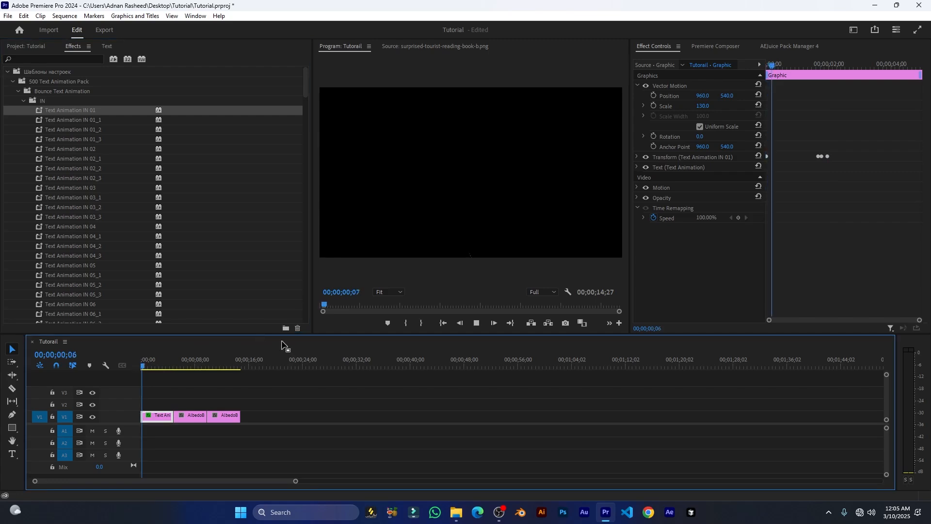
key("space")
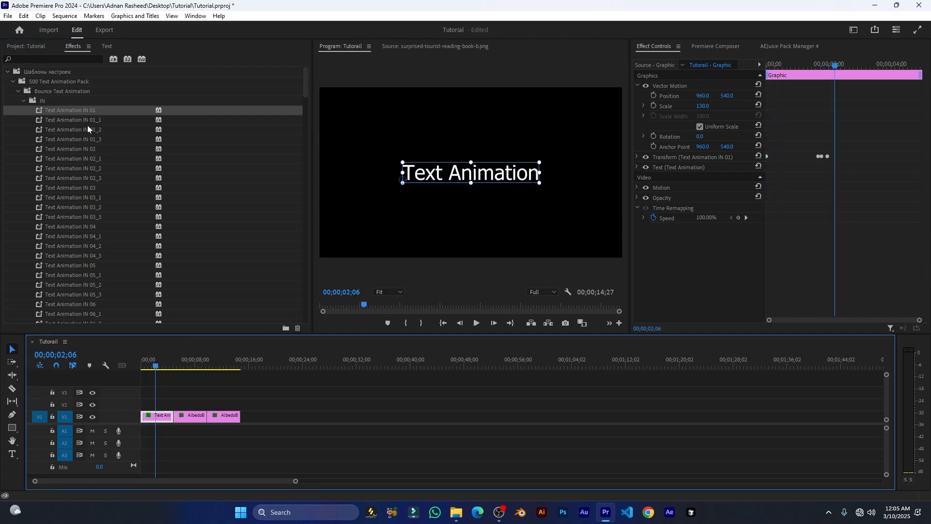
Add Bounce Text Animation OUT 01 to the title and preview both animations.
left_click(22, 101)
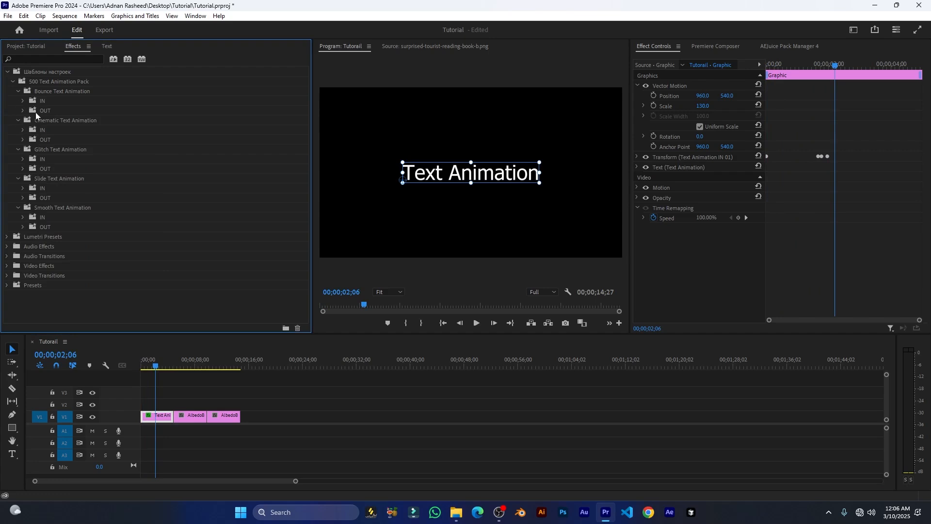
left_click(22, 110)
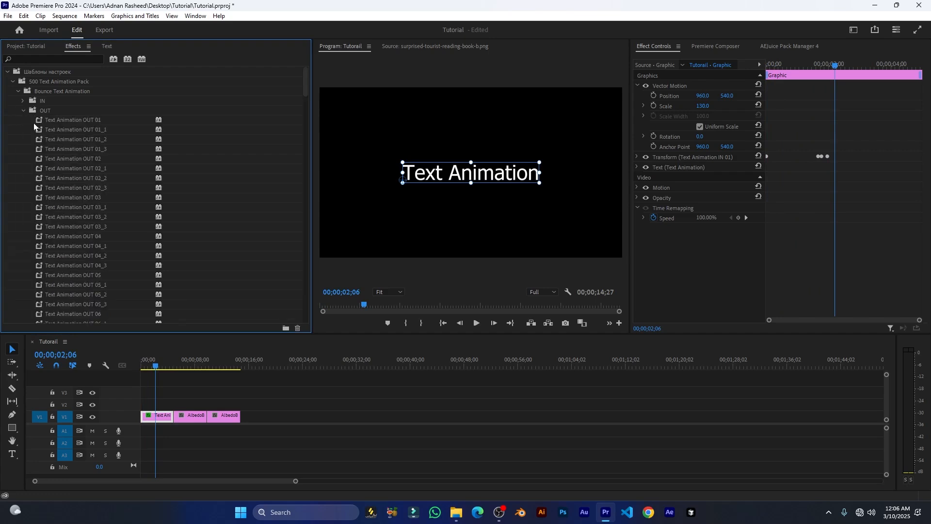
left_click_drag(41, 124, 158, 415)
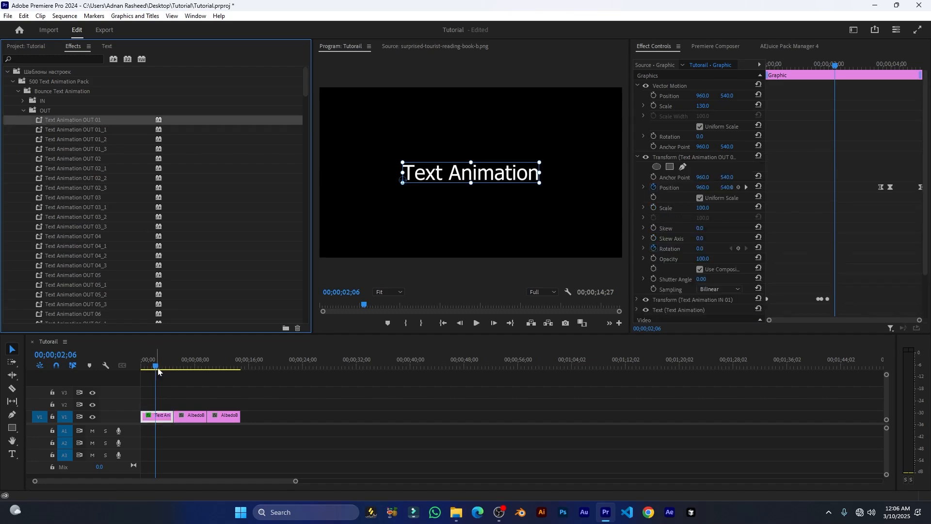
key("space")
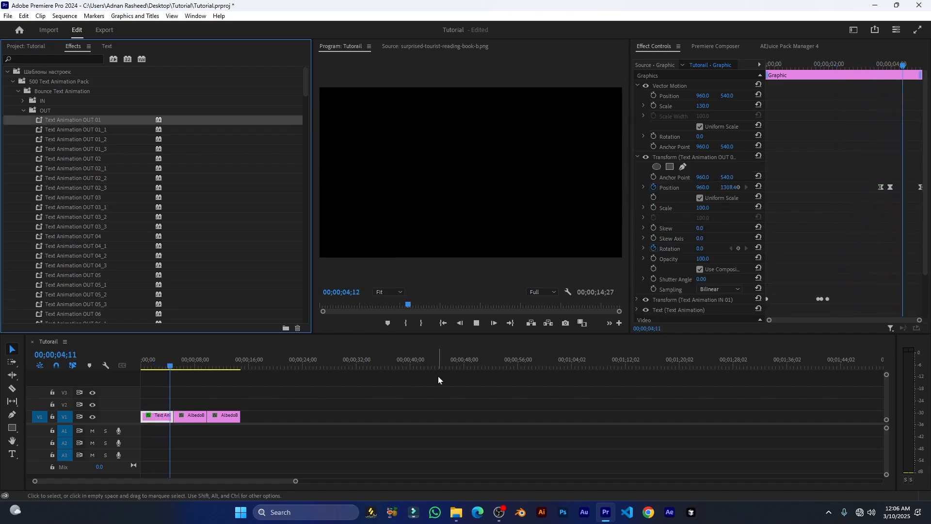
key("space")
Replay the title from the start, delete the Bounce transform effects, and collapse the OUT folder.
left_click_drag(165, 365, 144, 364)
left_click(144, 364)
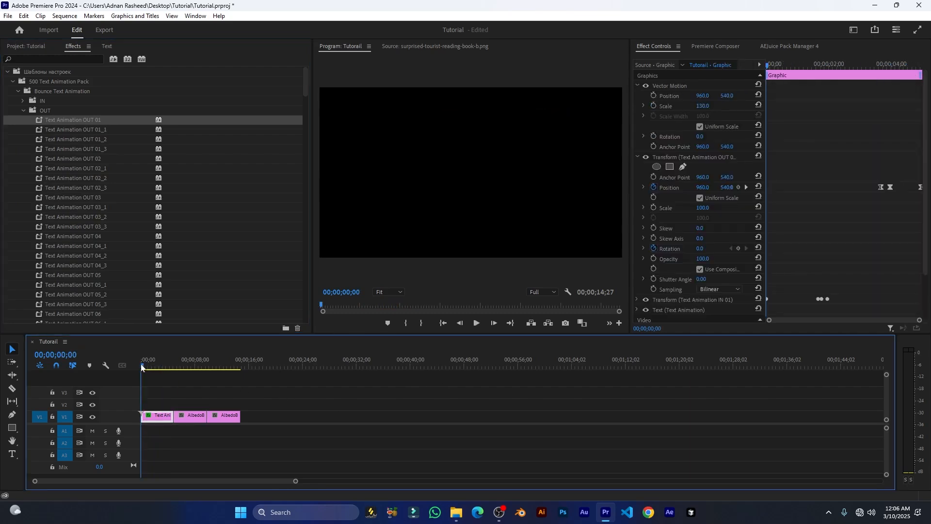
key("space")
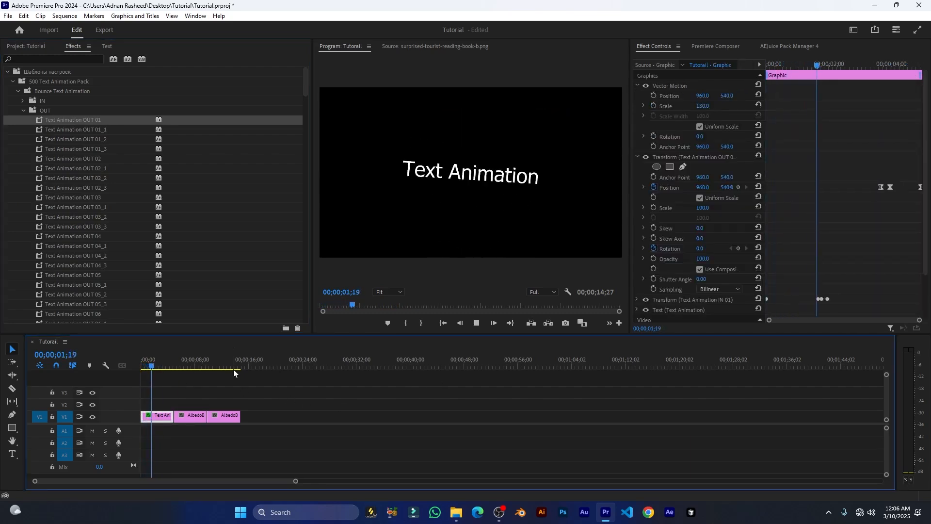
left_click(638, 156)
left_click(697, 158)
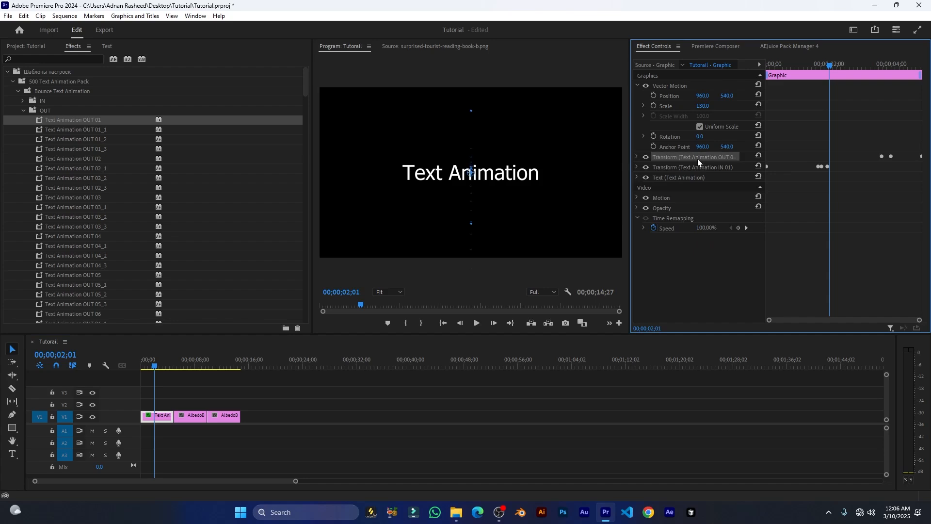
key("Delete")
left_click(23, 110)
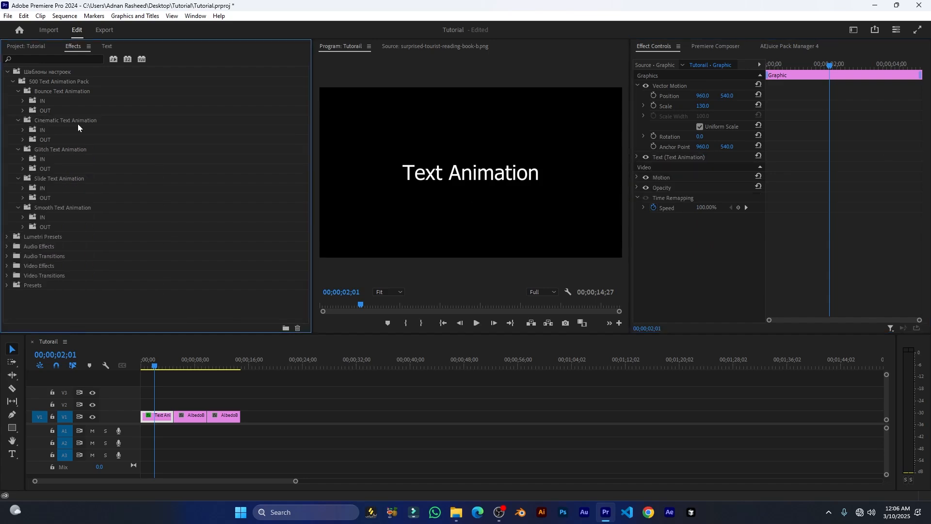
Apply Cinematic Text Animation IN 01 to the title and preview it from the start.
left_click(21, 130)
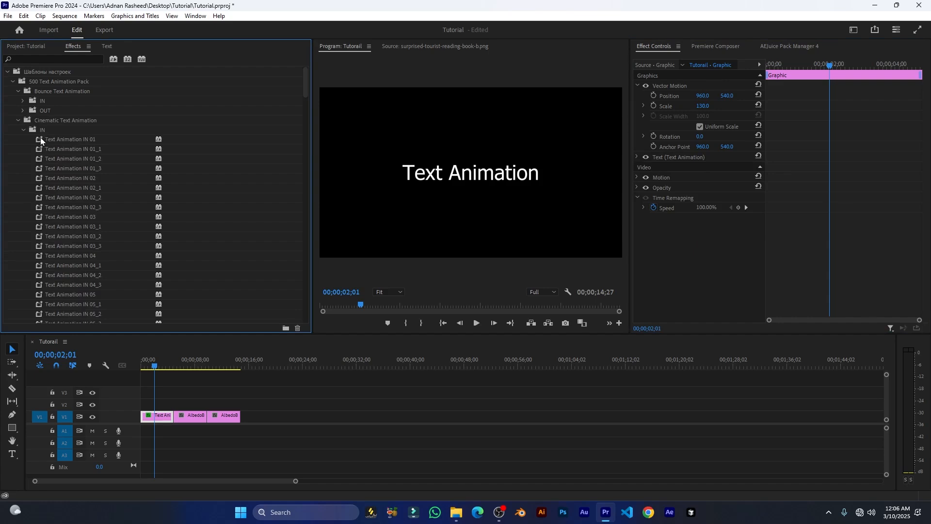
left_click_drag(40, 137, 156, 415)
left_click_drag(158, 367, 128, 368)
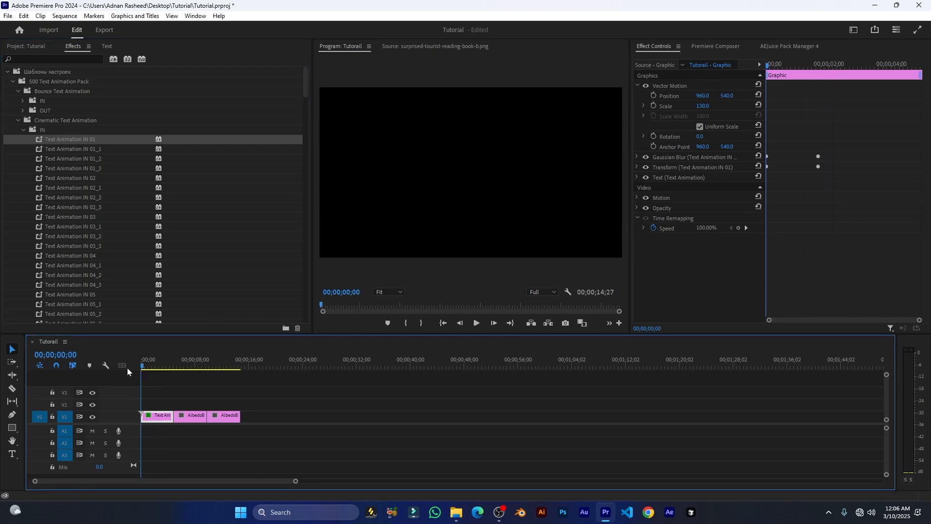
key("space")
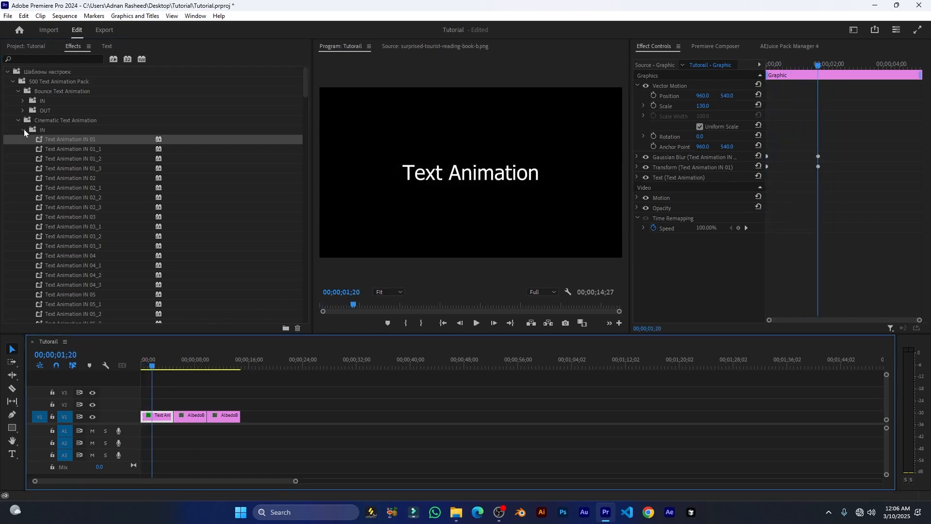
Add Cinematic Text Animation OUT 01 to the title and preview it.
left_click(23, 131)
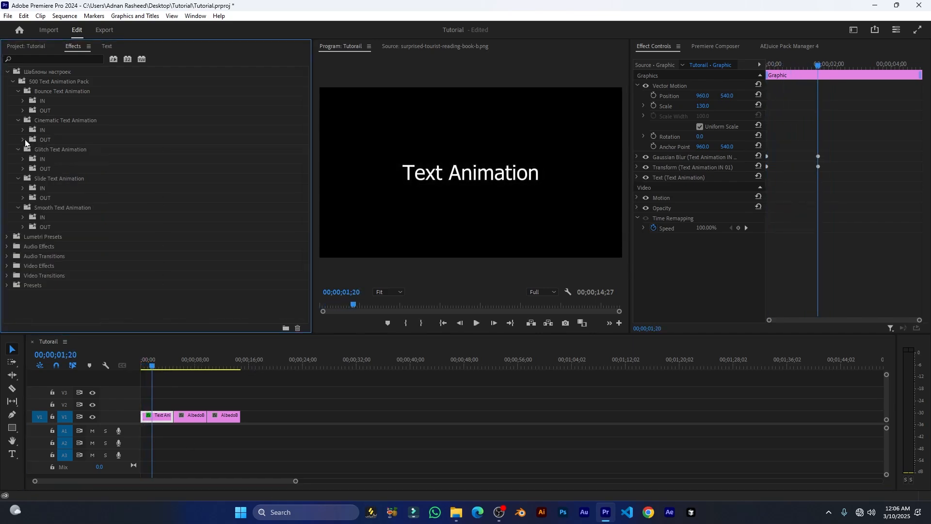
left_click(23, 139)
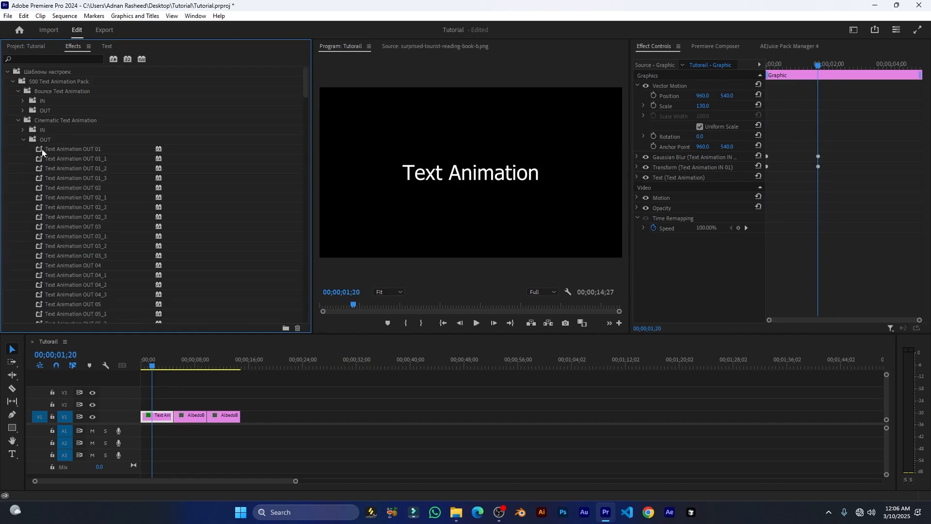
left_click_drag(41, 150, 158, 416)
key("space")
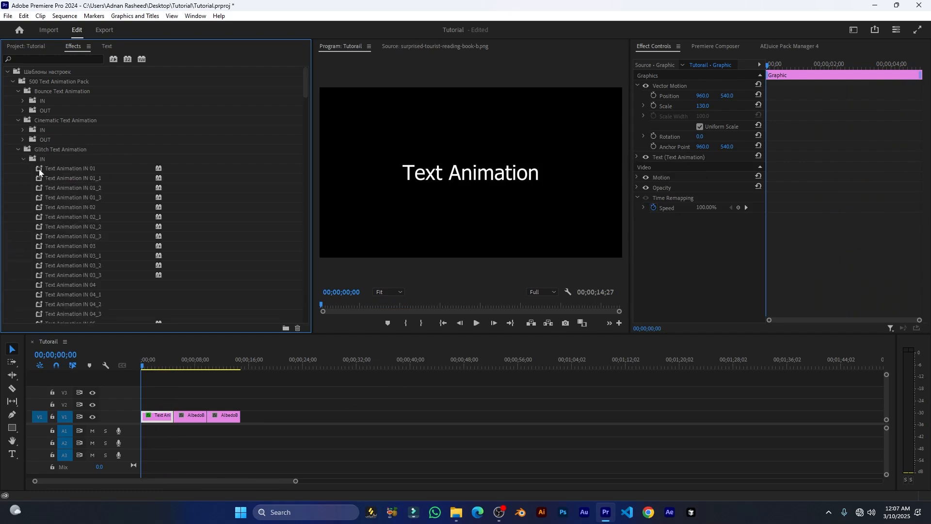
Preview Glitch Text Animation IN 01 on the title, then undo it.
left_click_drag(39, 169, 157, 416)
key("space")
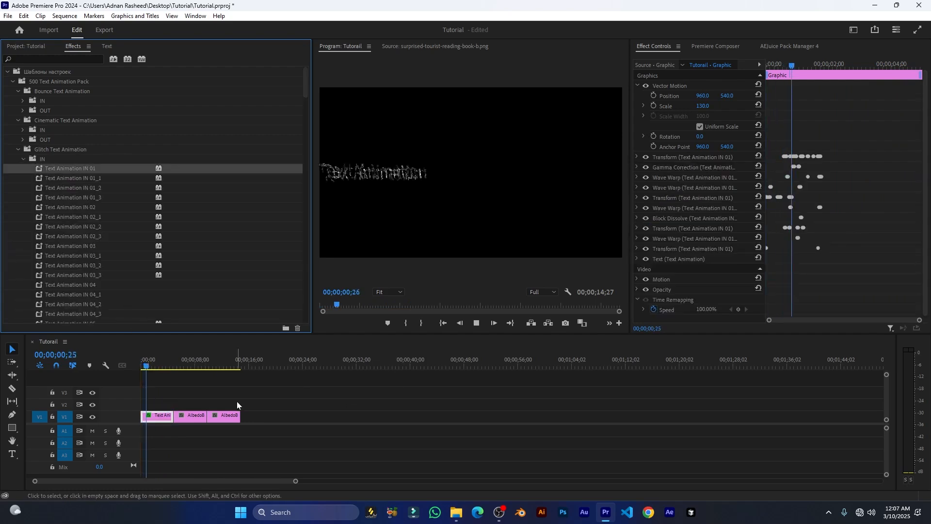
key("space")
key("ctrl+z")
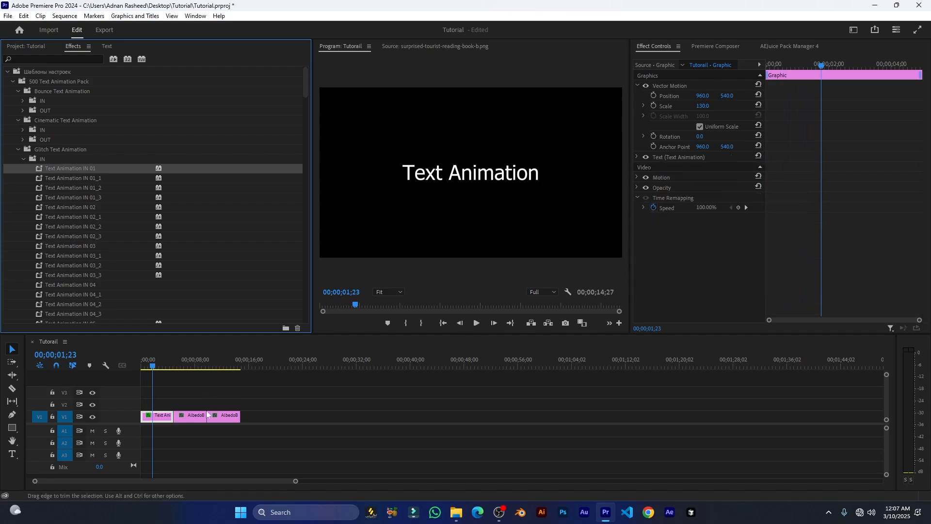
Collapse the Glitch IN, Glitch Text Animation and Cinematic Text Animation folders.
left_click(22, 160)
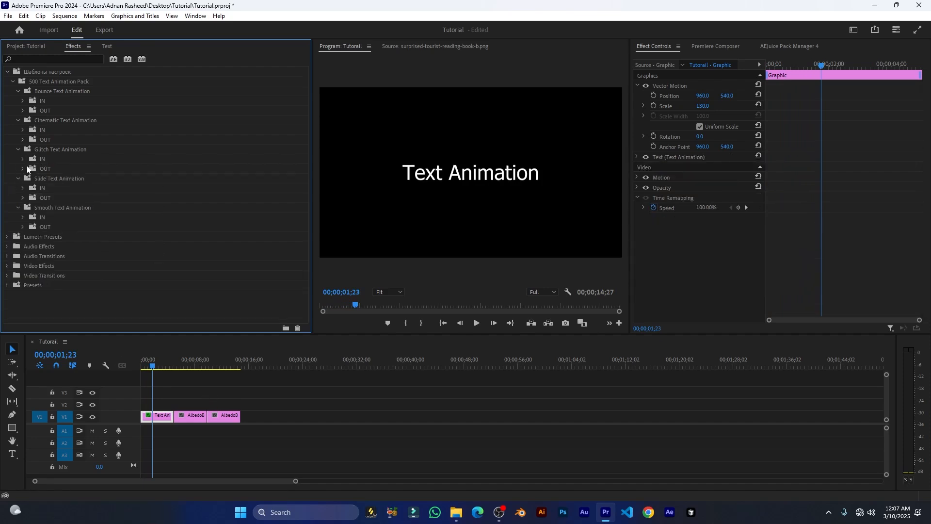
left_click(18, 150)
left_click(18, 121)
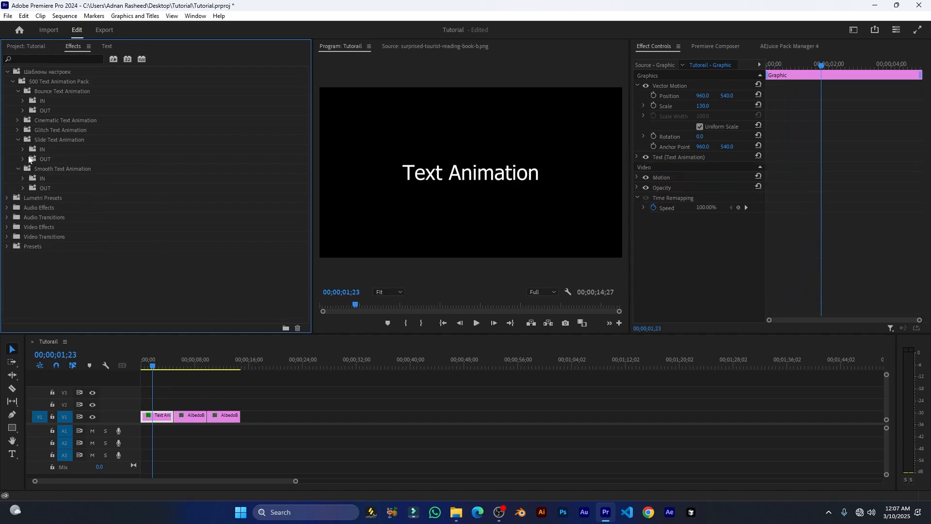
Preview Slide Text Animation IN 01 on the title, undo it, and collapse the Slide folders.
left_click(23, 150)
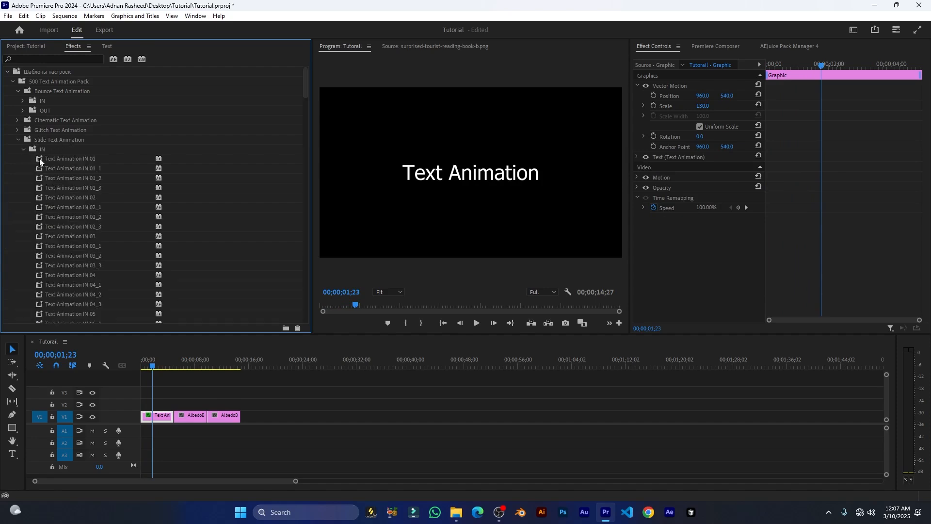
left_click_drag(71, 158, 156, 416)
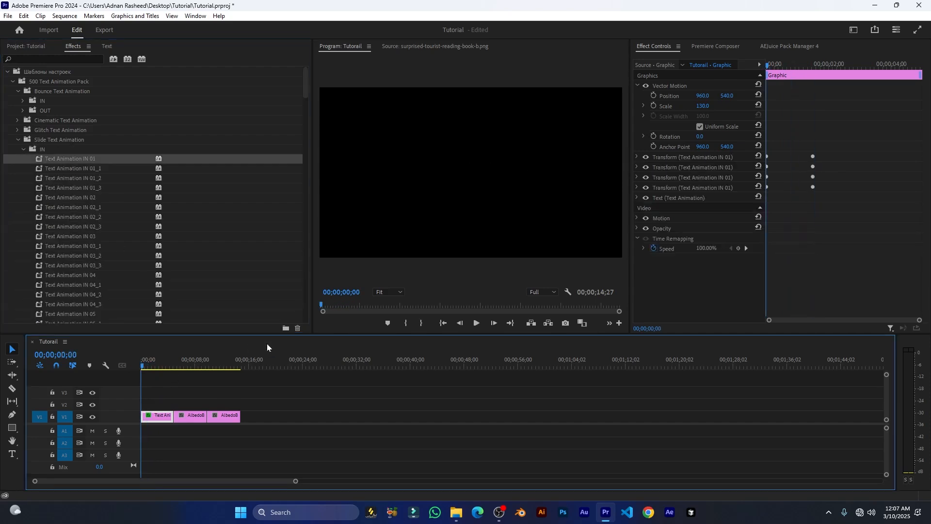
key("space")
key("space")
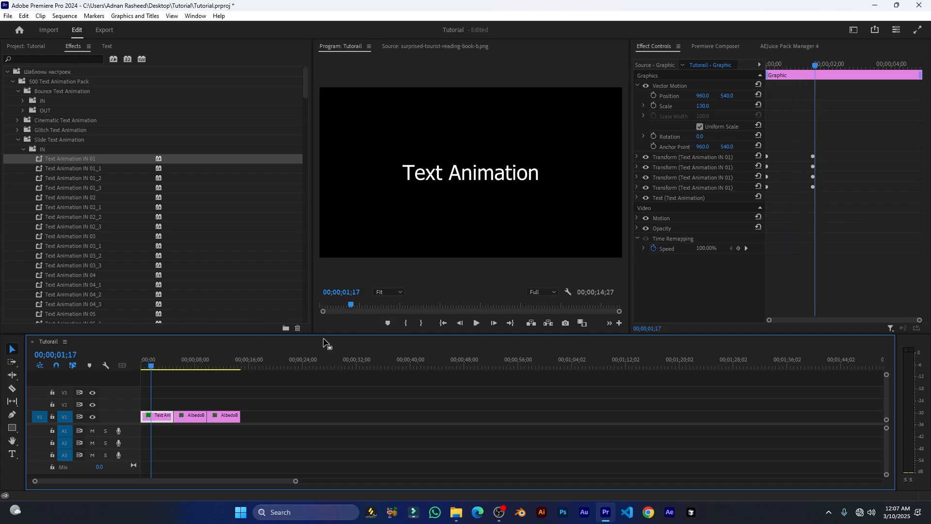
key("ctrl+z")
left_click(21, 149)
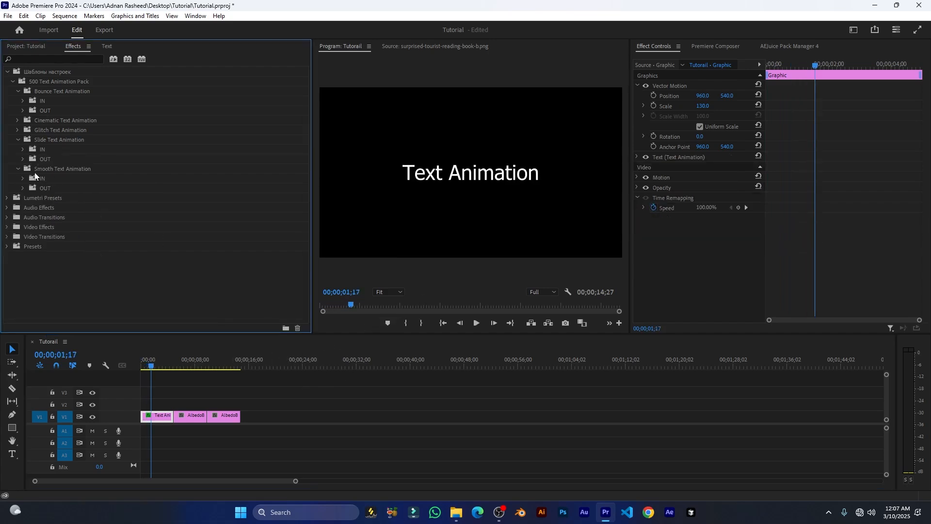
left_click(18, 140)
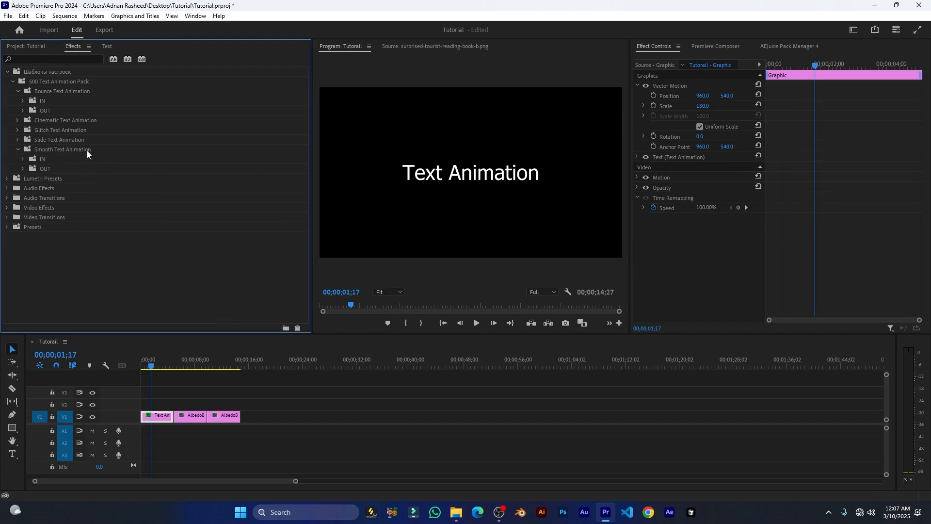
Preview Smooth Text Animation IN 01 on the title, then collapse Bounce and the 500 Text Animation Pack.
left_click(22, 159)
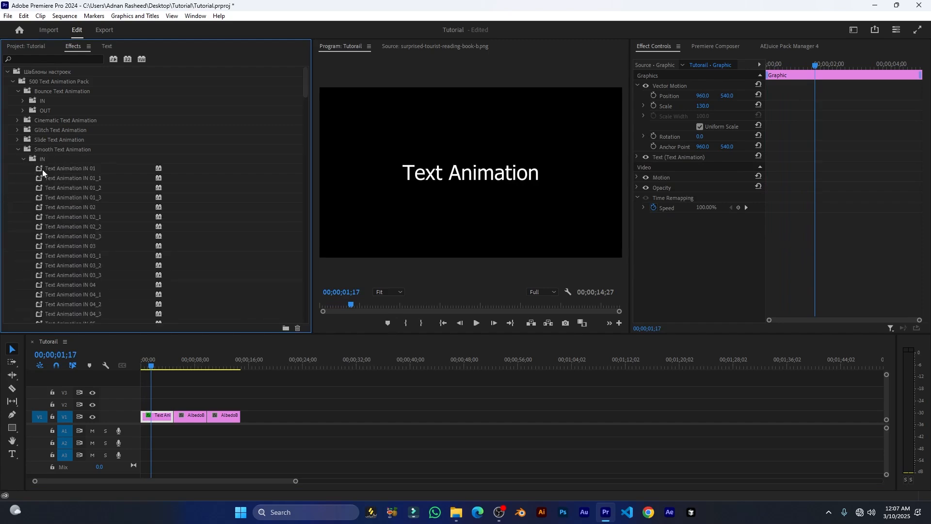
left_click_drag(42, 170, 153, 416)
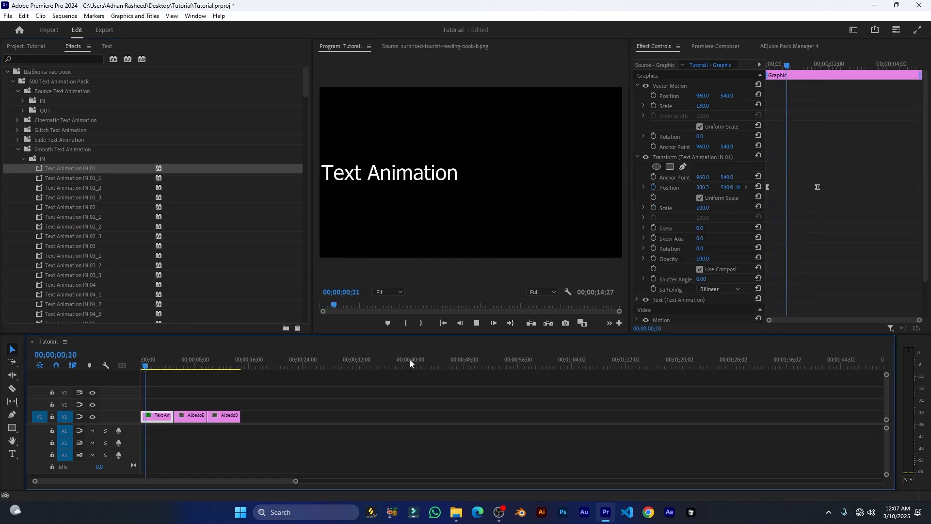
key("space")
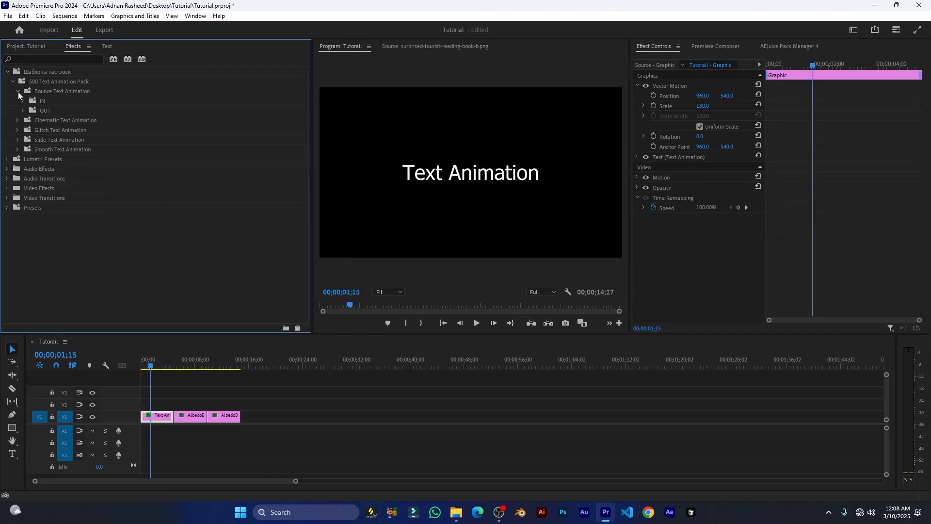
left_click(18, 91)
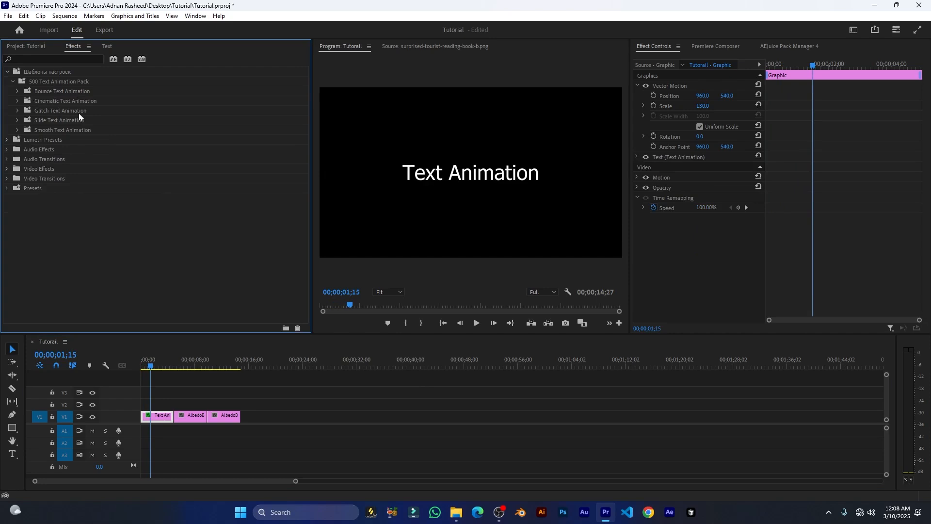
left_click(12, 81)
Collapse the Шаблоны настроек folder, expand Presets, and scrub through the girl and boy image clips.
left_click(7, 71)
left_click(7, 129)
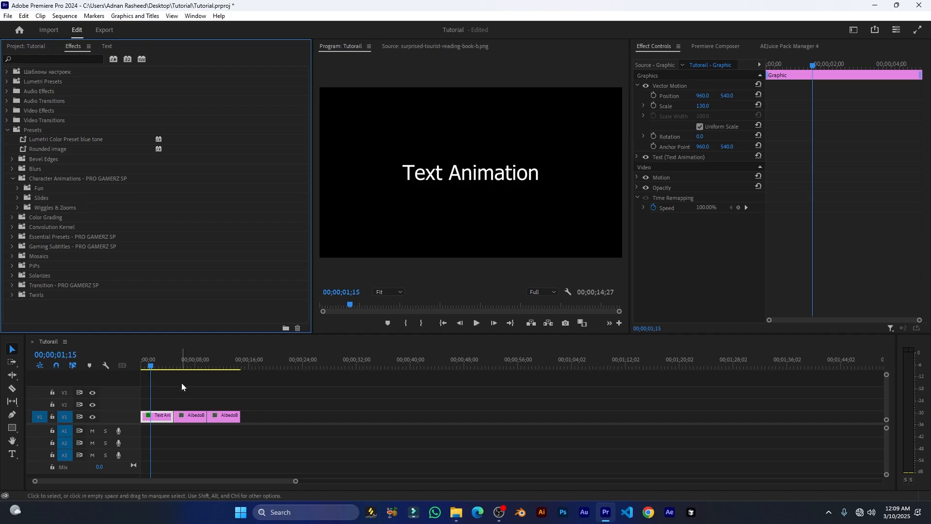
left_click(187, 362)
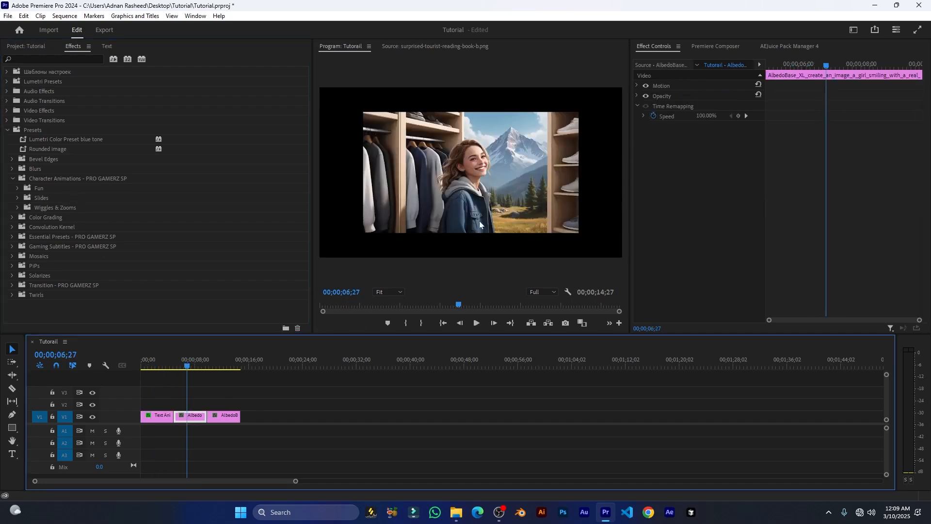
left_click_drag(220, 357, 226, 357)
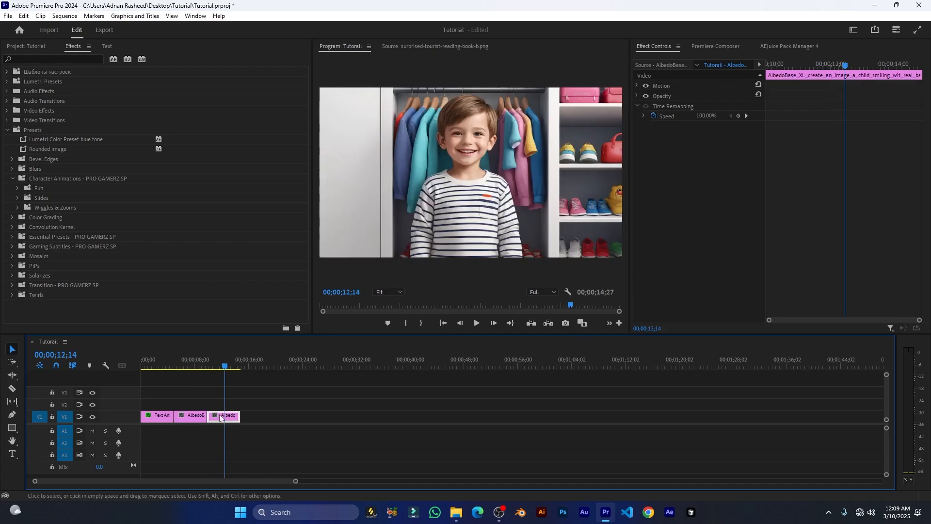
Append surprised-tourist-reading-book-b.png to the end of V1 and scale it to frame size.
left_click(28, 42)
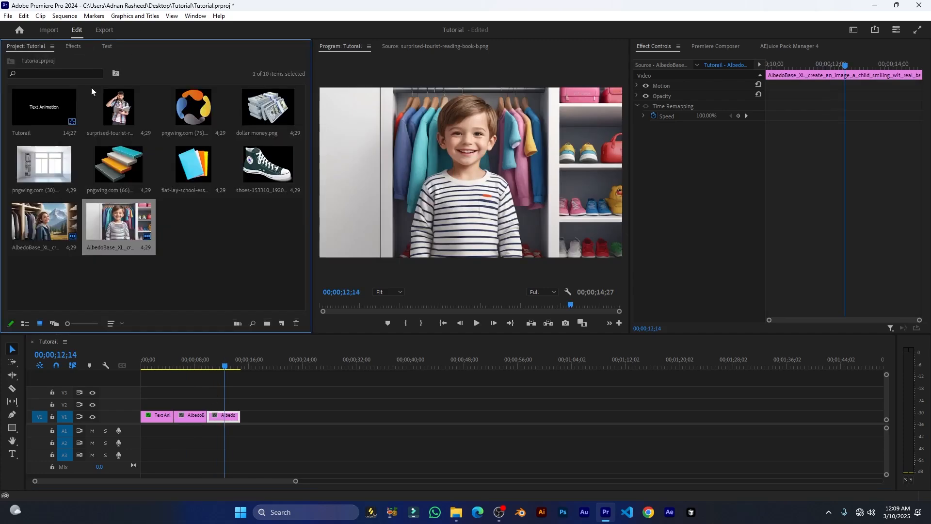
left_click_drag(119, 97, 269, 423)
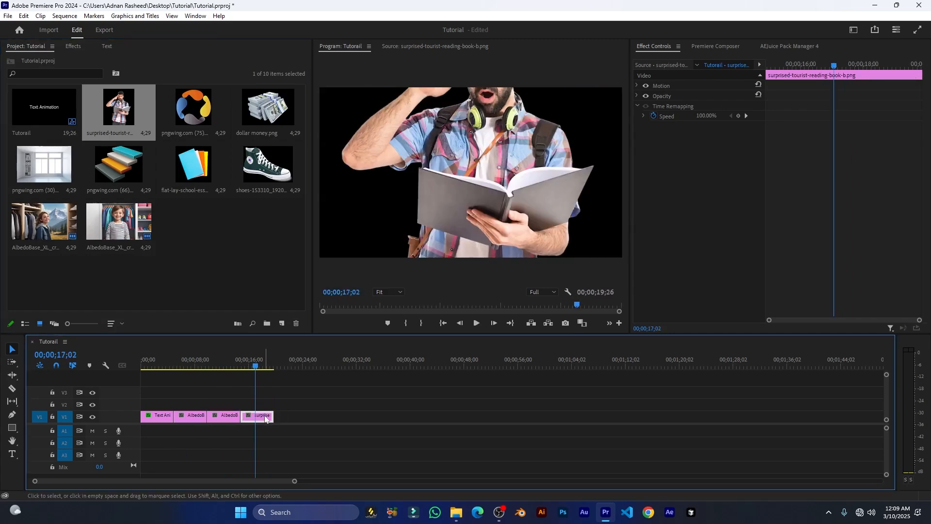
right_click(266, 420)
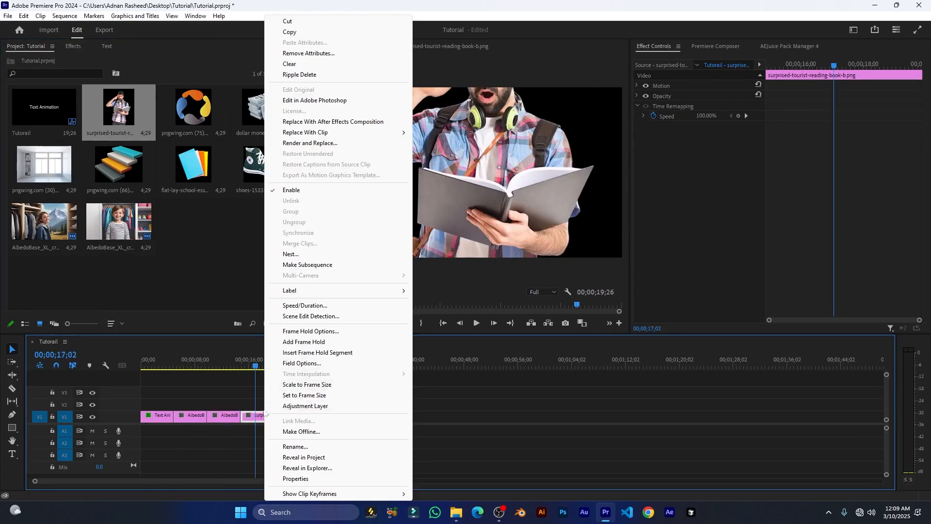
left_click(326, 390)
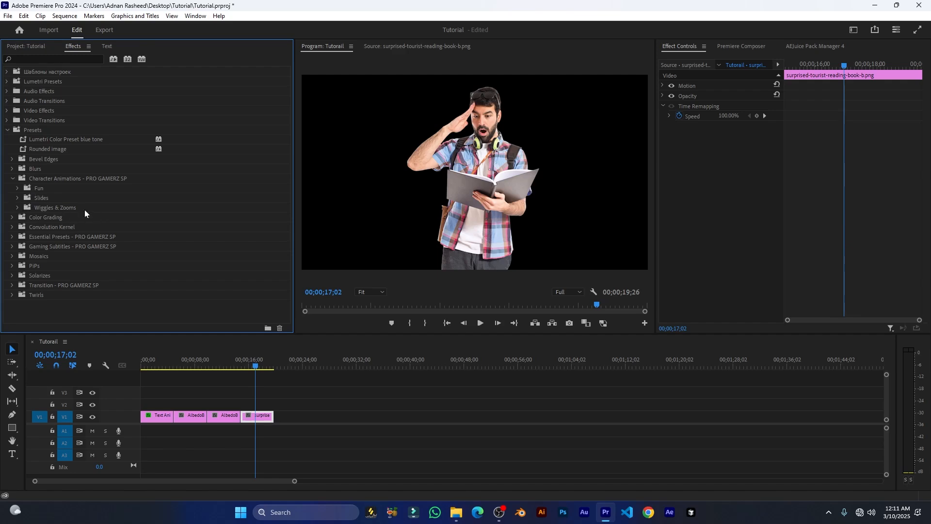
Expand the Fun presets and preview 3D Pan (Left) on the tourist clip, then undo it.
double_click(28, 189)
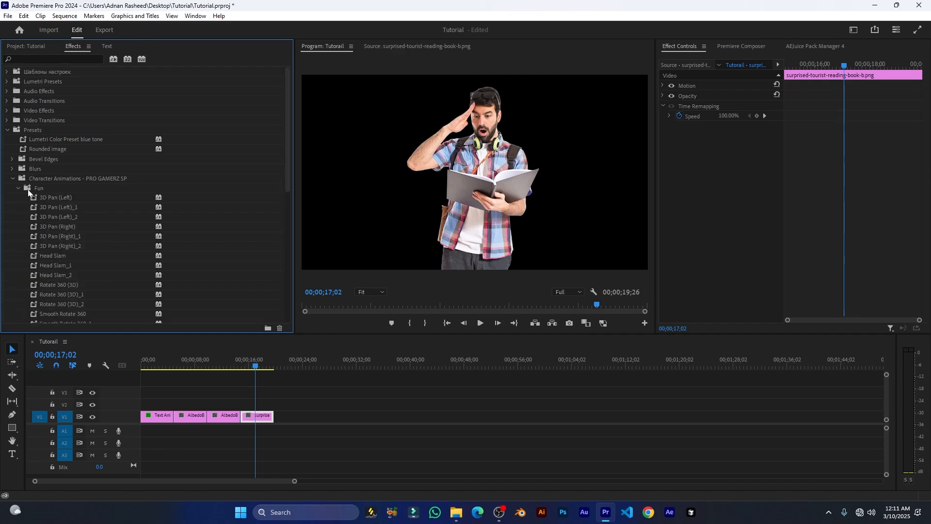
scroll(86, 198, "down", 5)
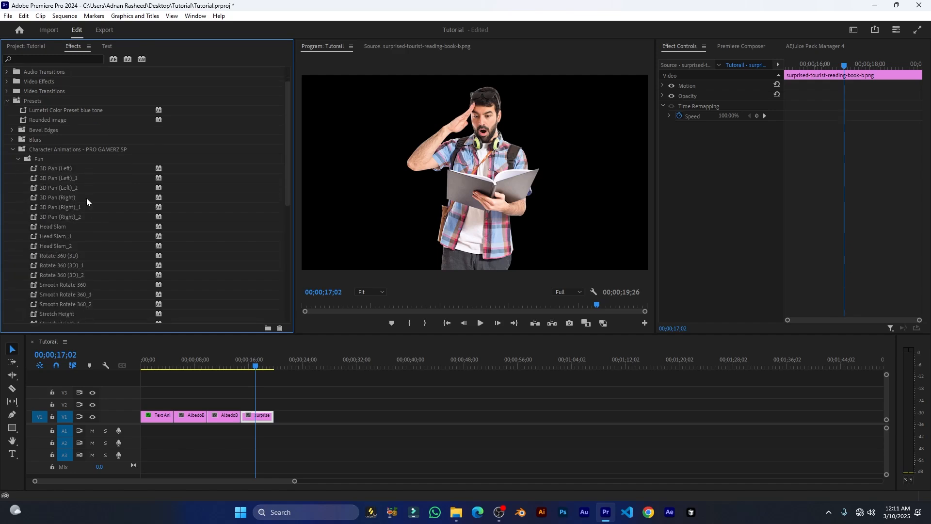
scroll(87, 200, "down", 4)
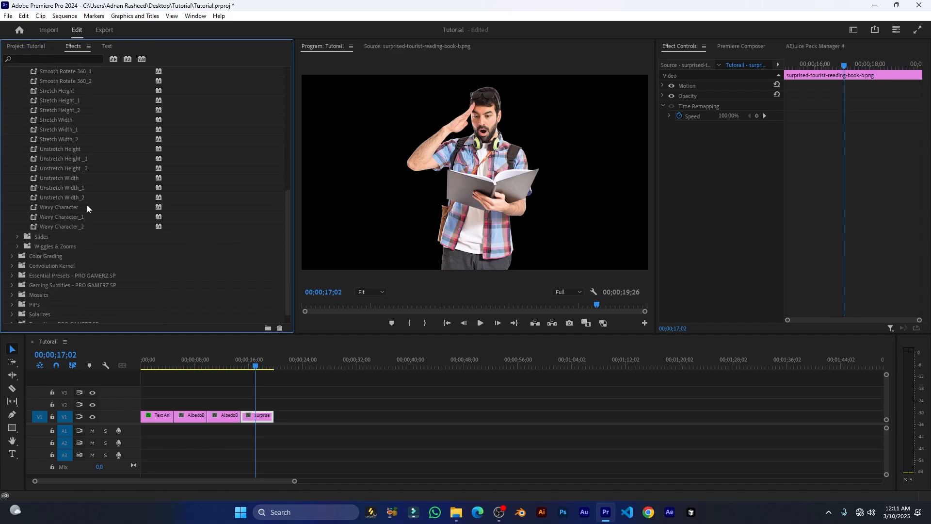
scroll(87, 205, "up", 3)
scroll(86, 205, "up", 4)
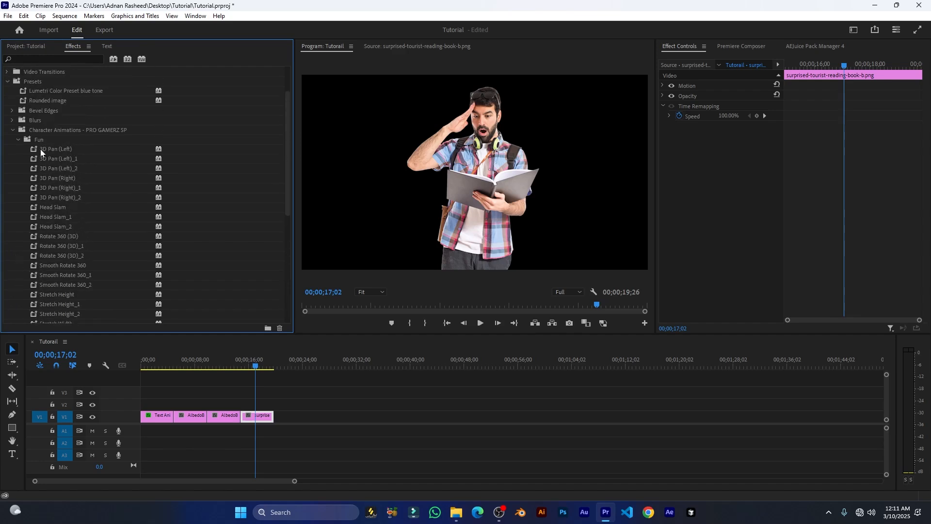
left_click_drag(33, 149, 262, 419)
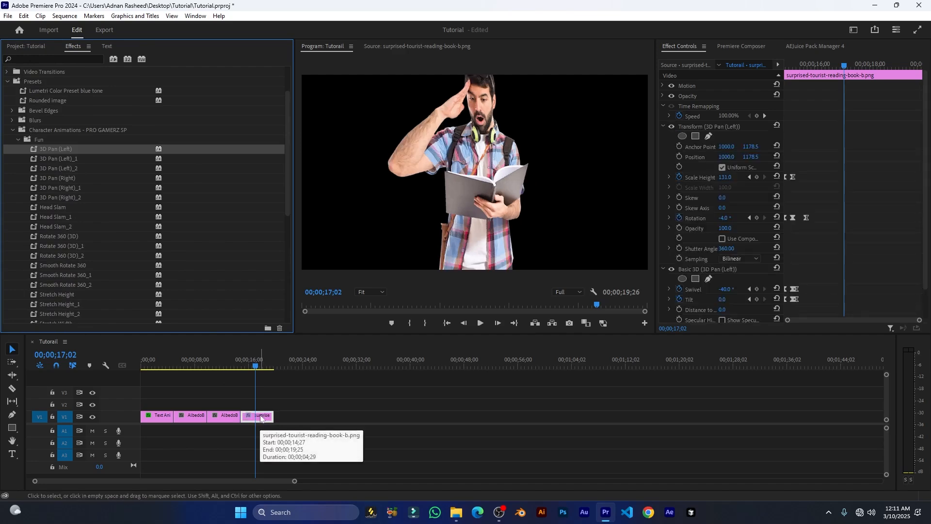
left_click_drag(256, 367, 244, 367)
key("space")
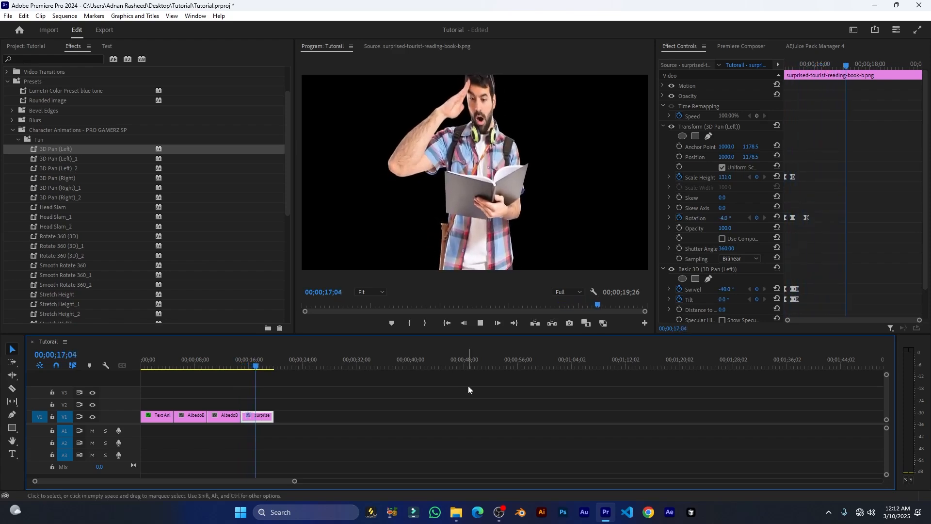
key("space")
key("ctrl+z")
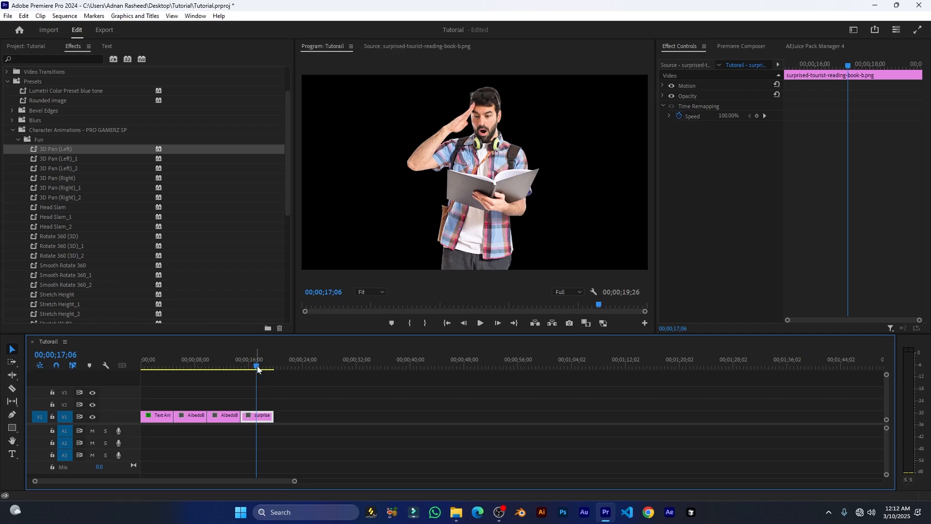
Preview Stretch Height_1 on the tourist clip, undo it, and expand the Slides folder.
key("Up")
scroll(36, 251, "down", 2)
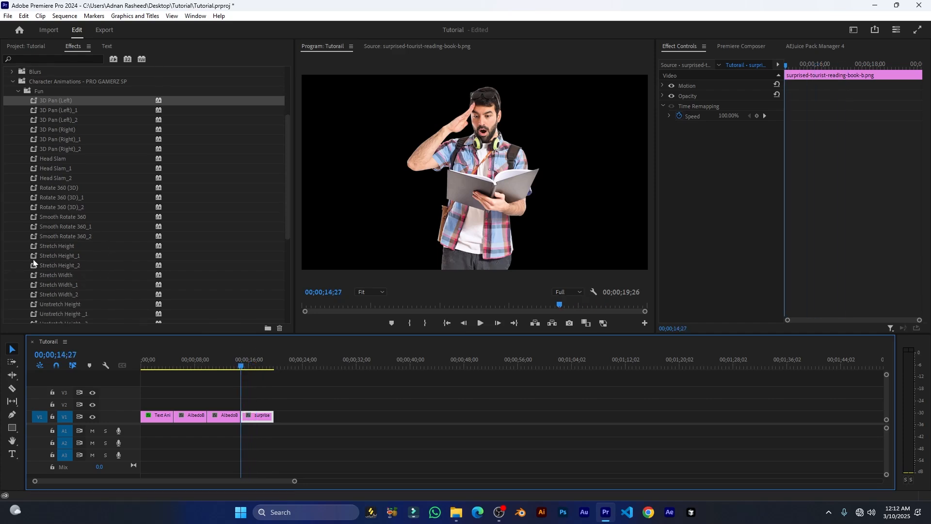
left_click_drag(33, 260, 257, 417)
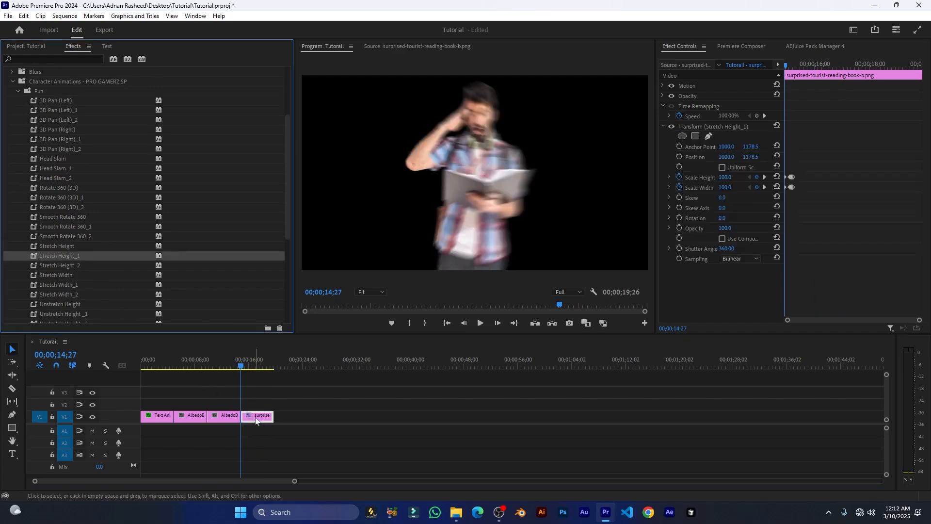
key("space")
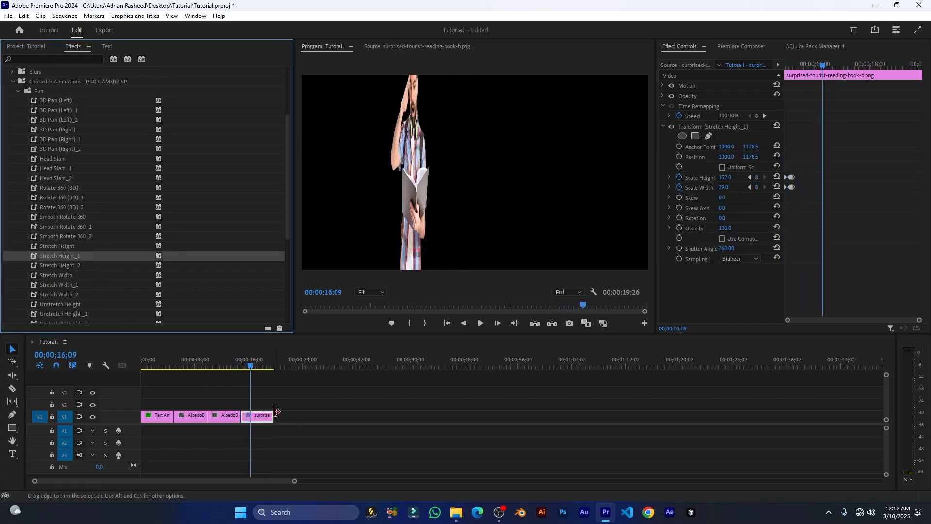
key("ctrl+z")
left_click(17, 198)
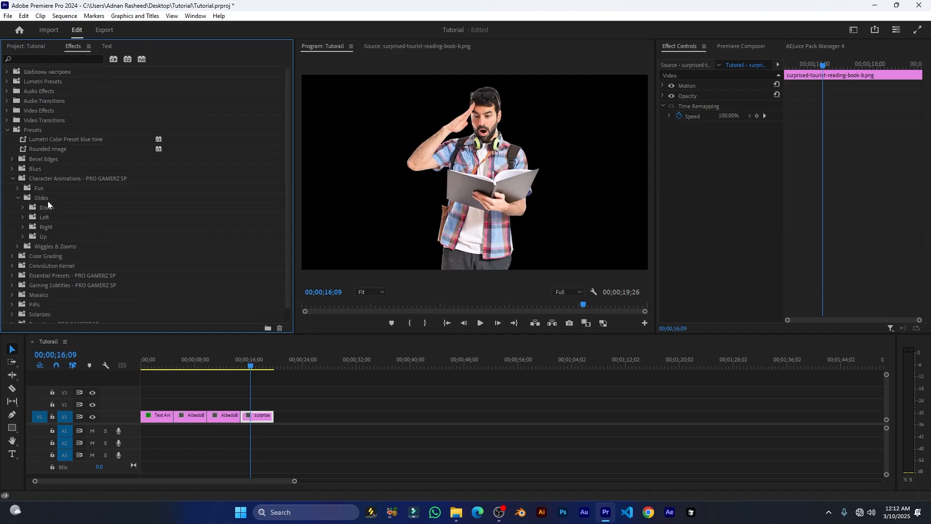
scroll(48, 201, "down", 1)
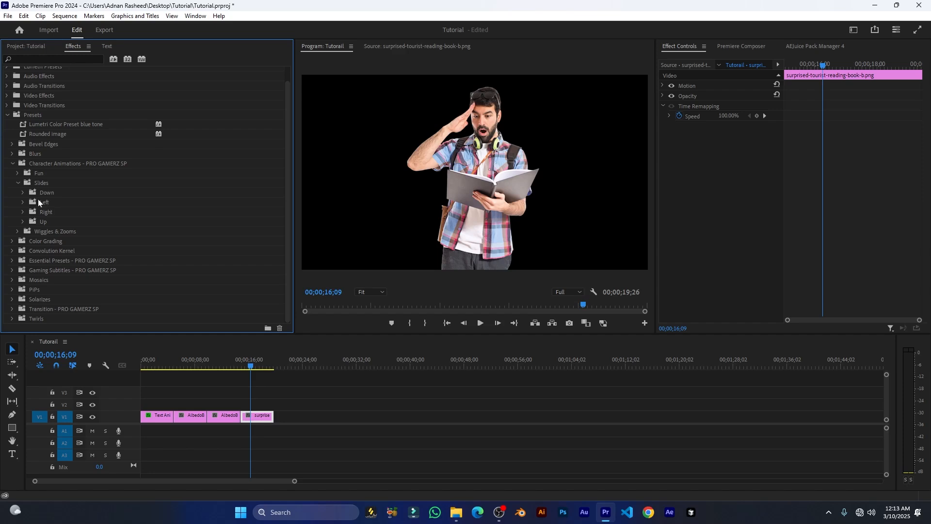
Expand Slides > Down and preview 1. Slide down (normal) on the tourist clip.
left_click(22, 192)
scroll(30, 152, "down", 4)
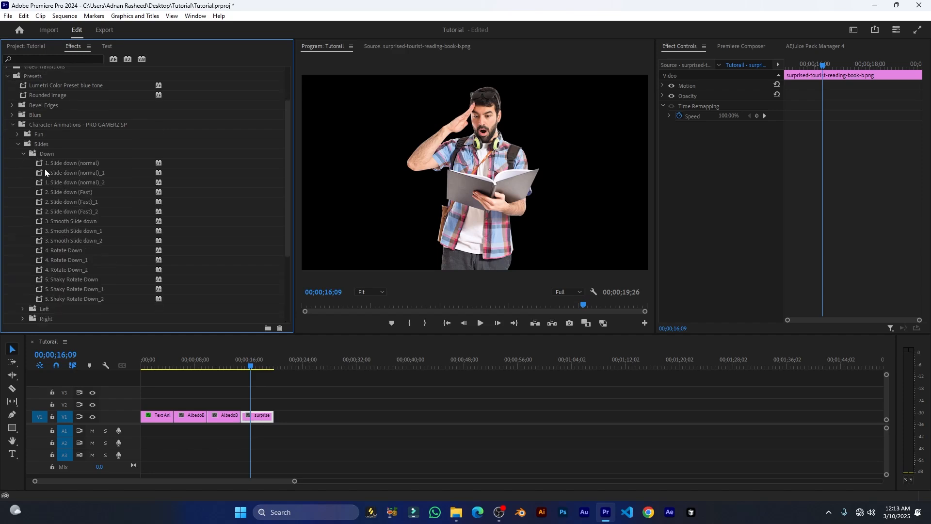
left_click_drag(38, 167, 254, 422)
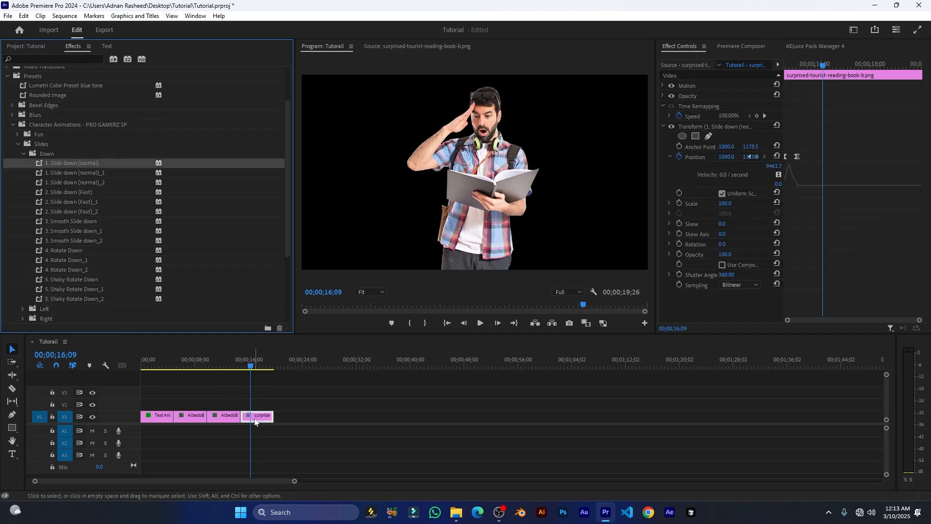
left_click(241, 365)
key("space")
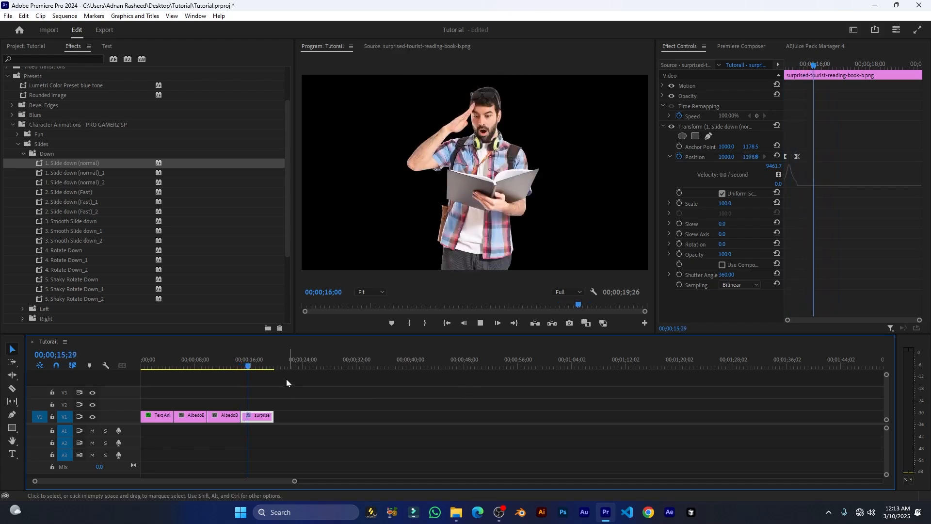
key("space")
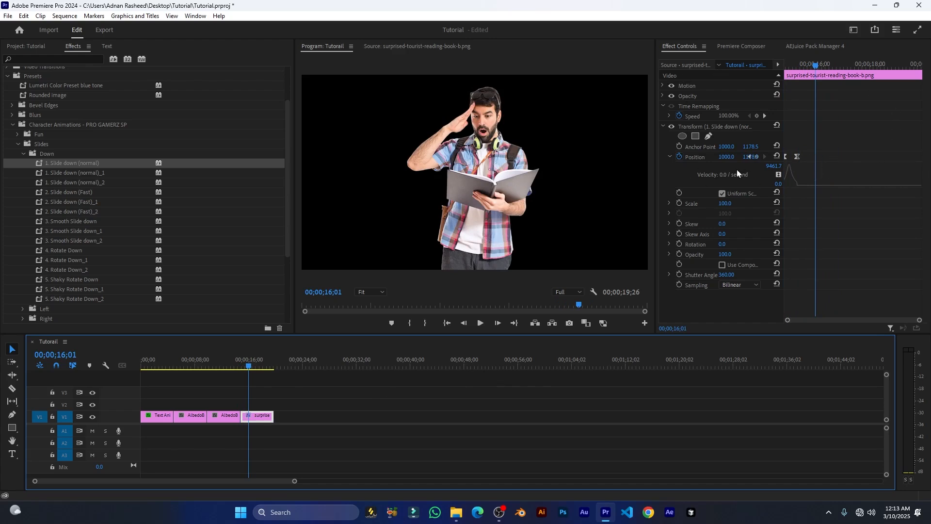
Drag the ending Position keyframe later in Effect Controls to slow the slide-down, and preview.
left_click_drag(655, 169, 605, 168)
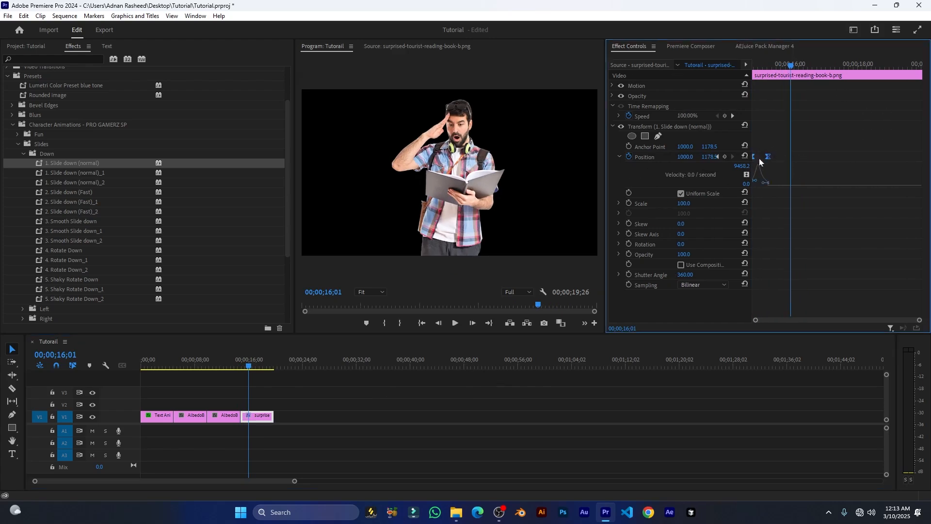
left_click_drag(791, 66, 756, 68)
left_click(783, 148)
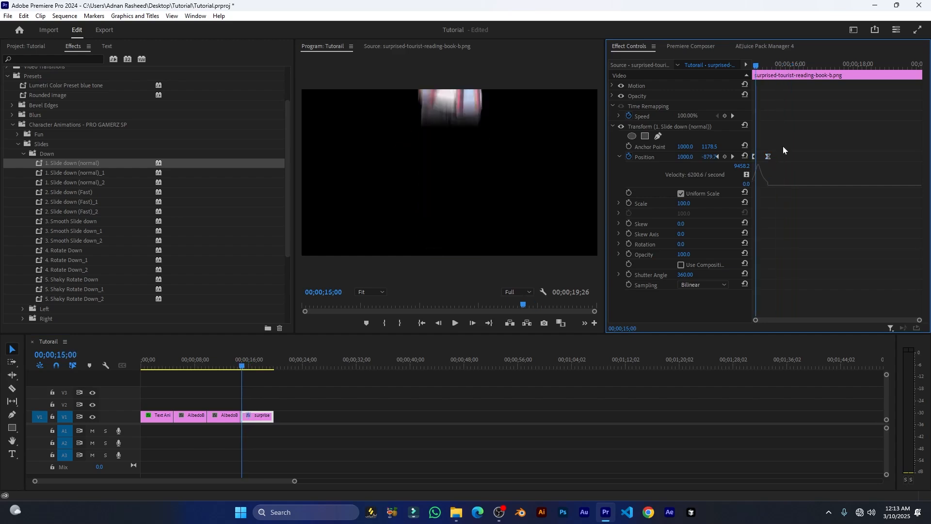
left_click_drag(770, 157, 807, 156)
left_click(756, 67)
left_click_drag(757, 67, 753, 67)
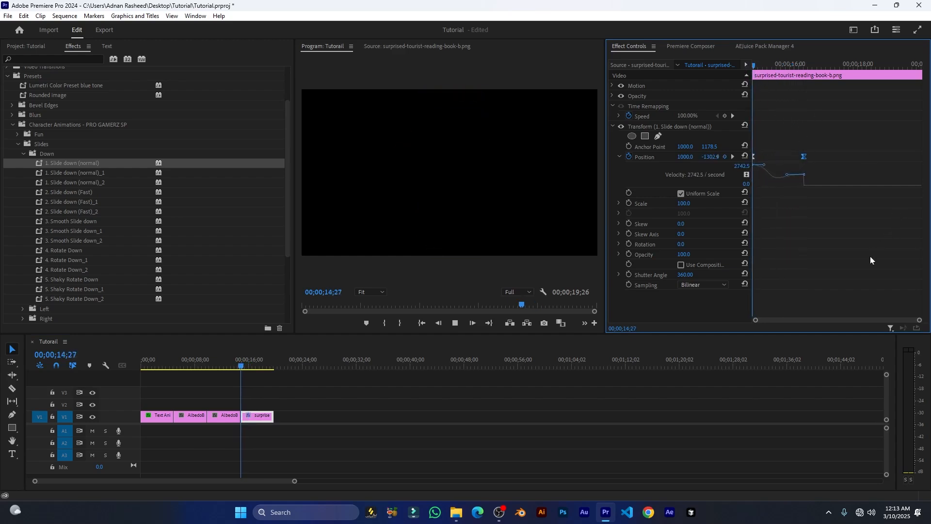
key("space")
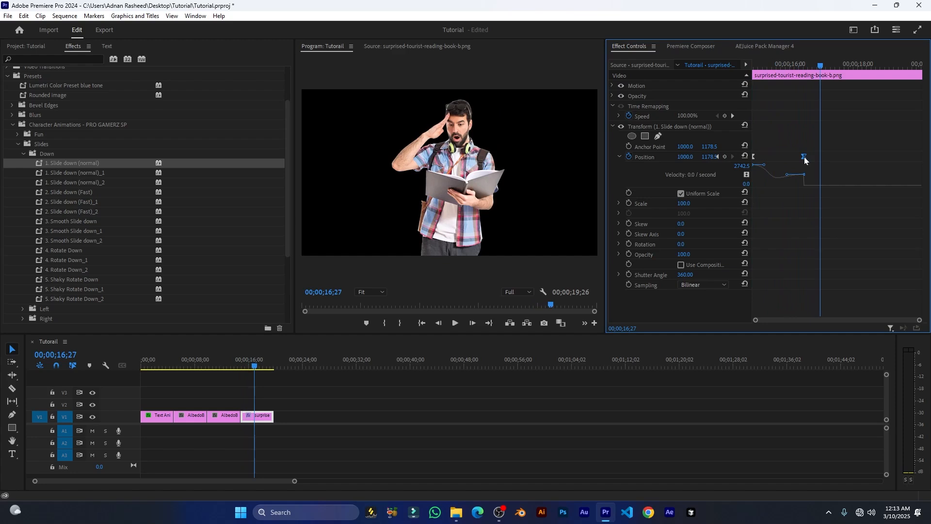
Move the ending keyframe back, replay, then delete the slide-down effect and collapse the Down folder.
left_click_drag(804, 157, 761, 157)
left_click(753, 62)
key("space")
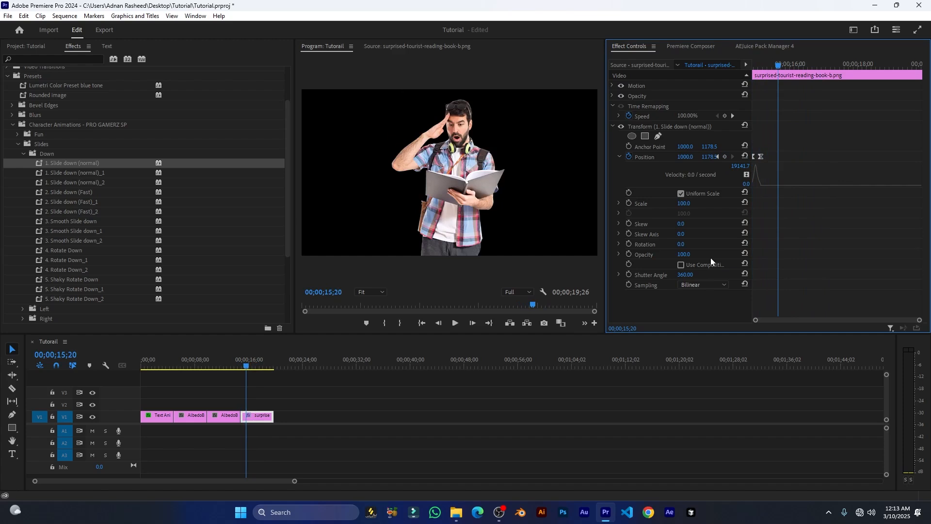
left_click(662, 127)
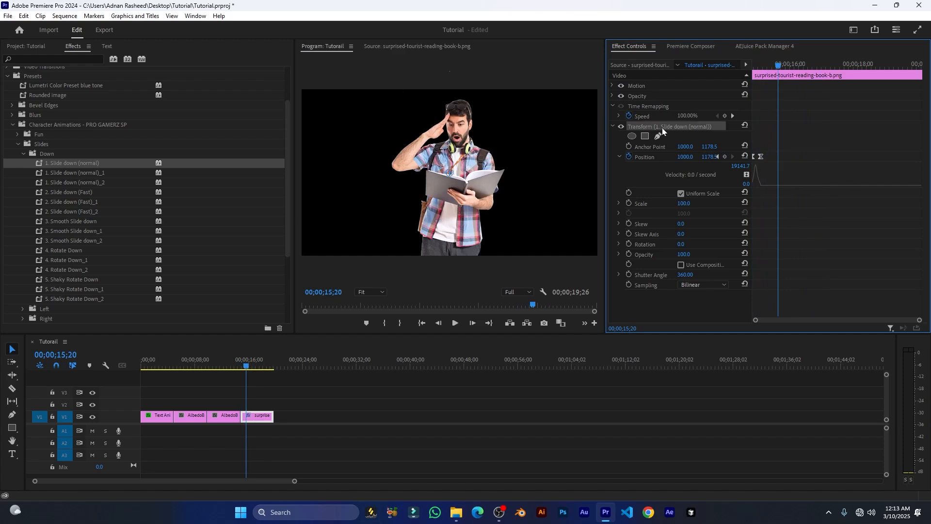
key("Delete")
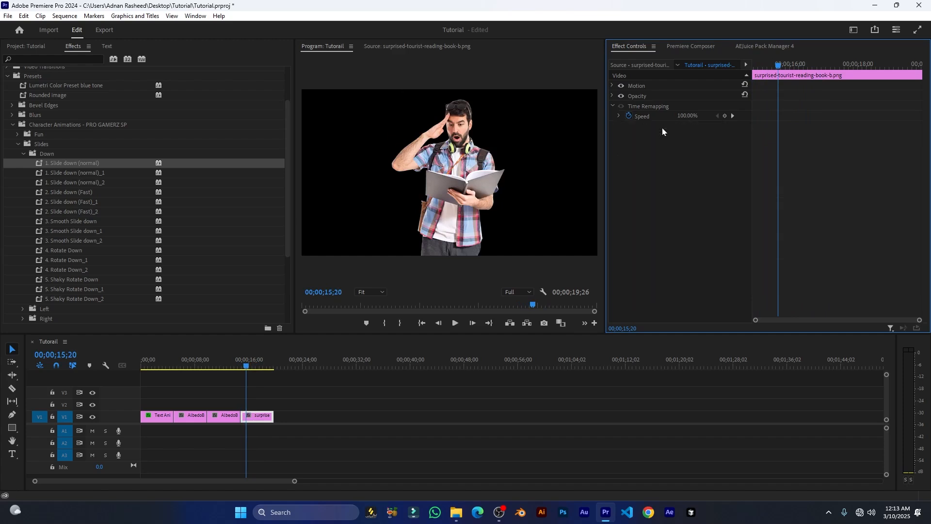
left_click(23, 154)
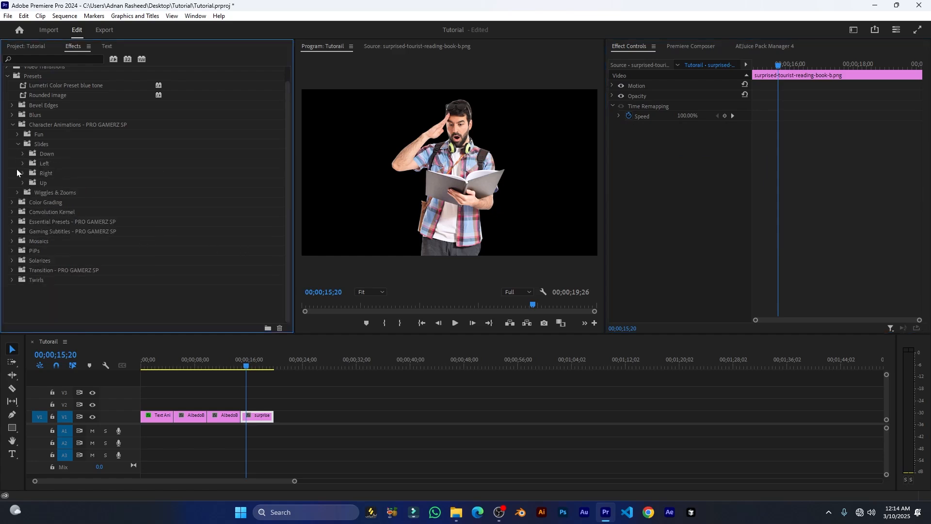
Apply 1. Slide Left (normal) to the tourist clip and play it from the clip's start.
left_click(23, 164)
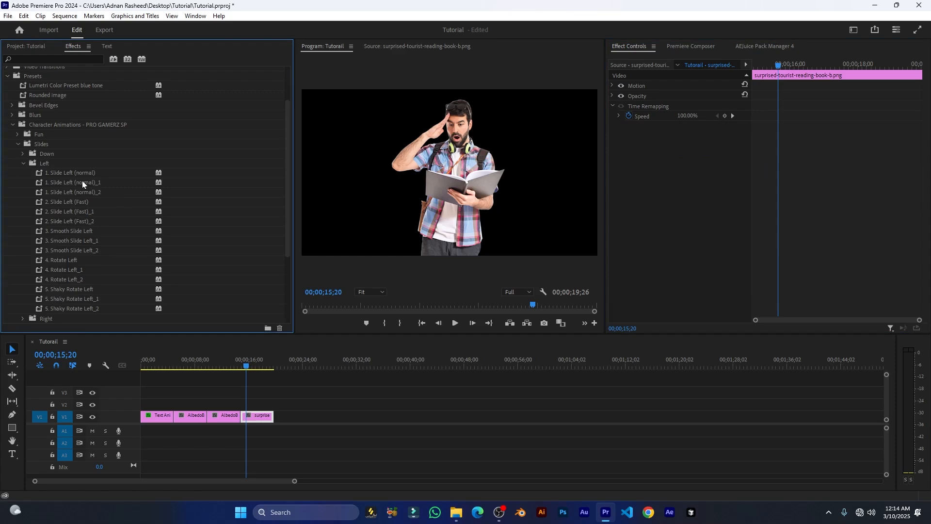
scroll(84, 186, "down", 3)
left_click_drag(39, 145, 243, 416)
left_click(240, 367)
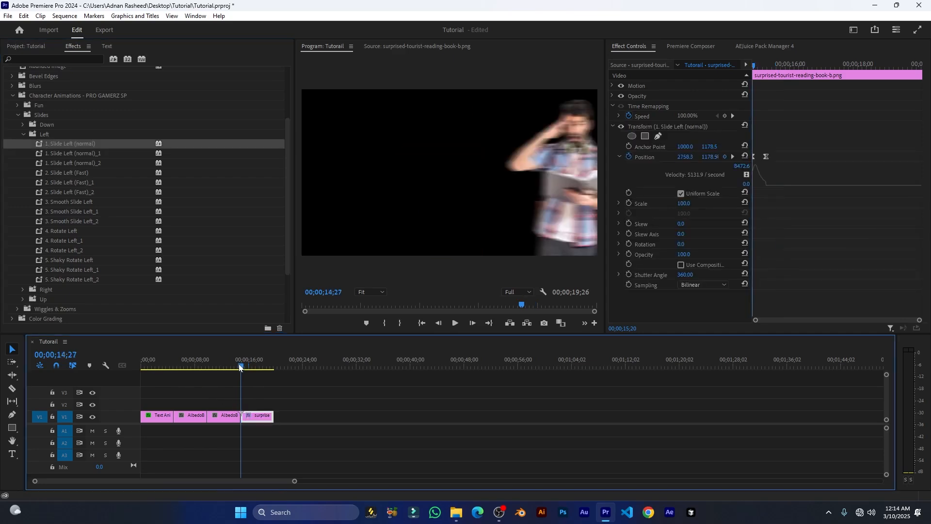
key("space")
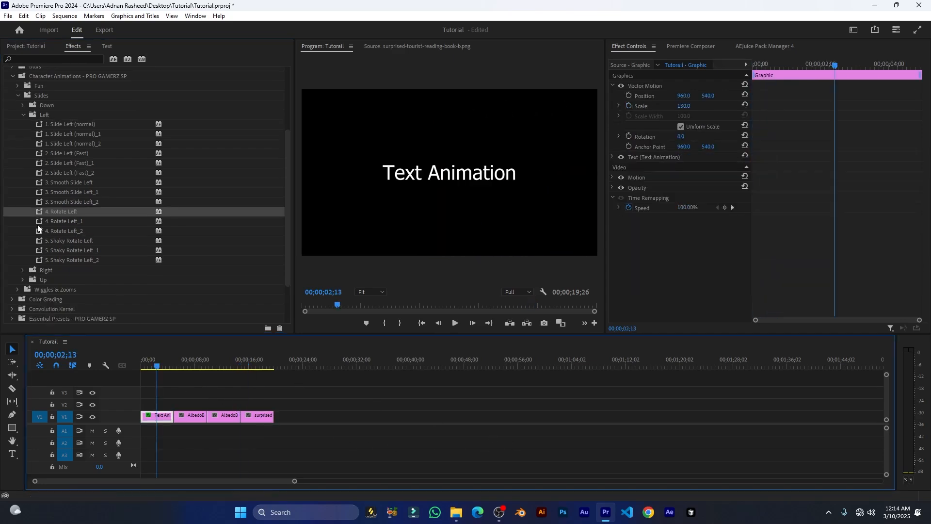
Apply 4. Rotate Left_2 to the Text Animation title, preview it, and collapse the Left presets.
left_click_drag(39, 230, 153, 410)
left_click_drag(152, 366, 139, 365)
key("space")
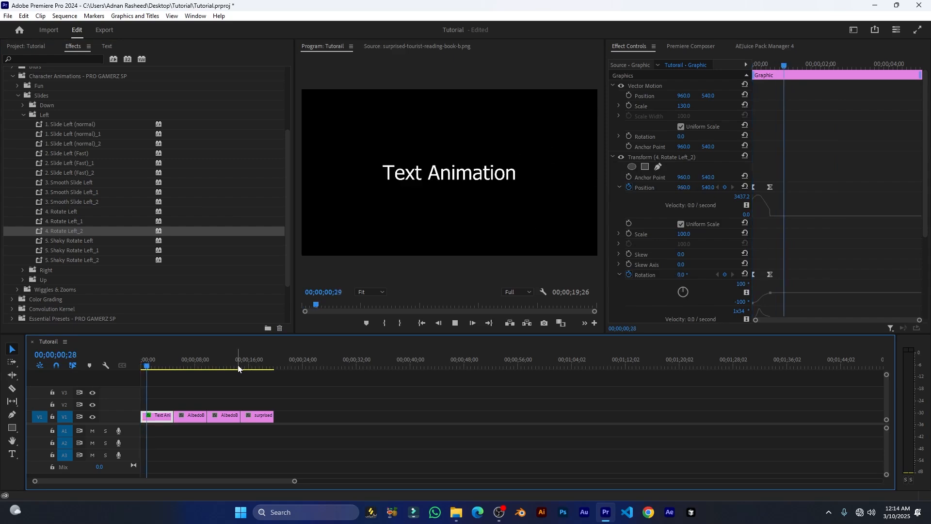
key("space")
left_click(23, 115)
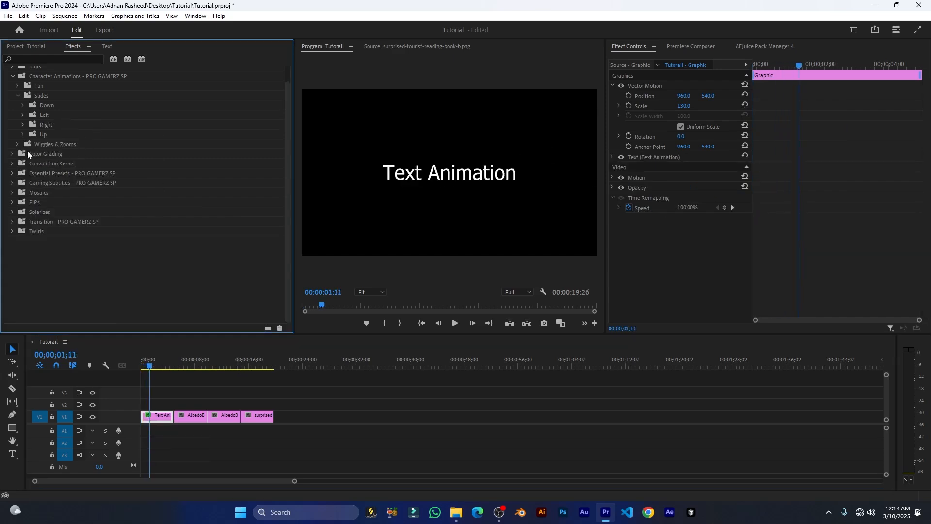
Try 2. Slide up (Fast) on the Text Animation title, preview it, then undo it.
left_click(23, 134)
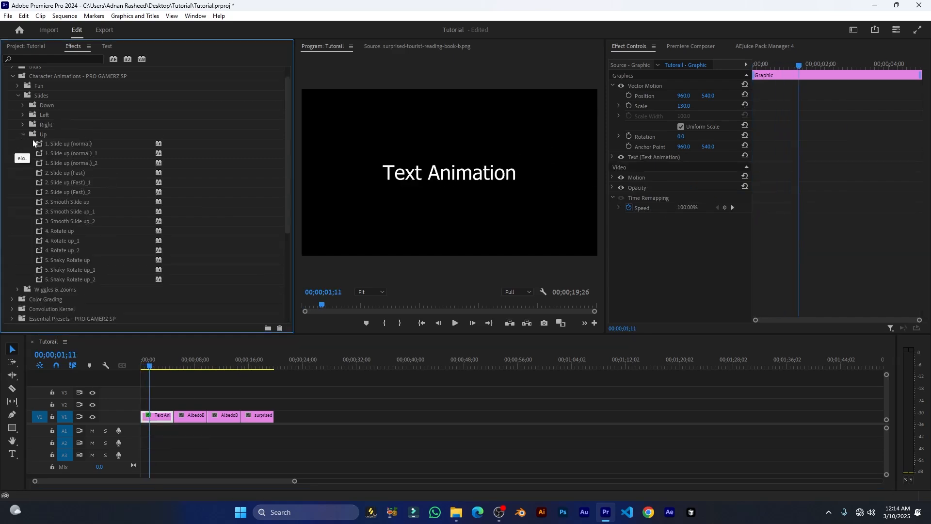
left_click(45, 136)
left_click_drag(49, 179, 151, 417)
key("space")
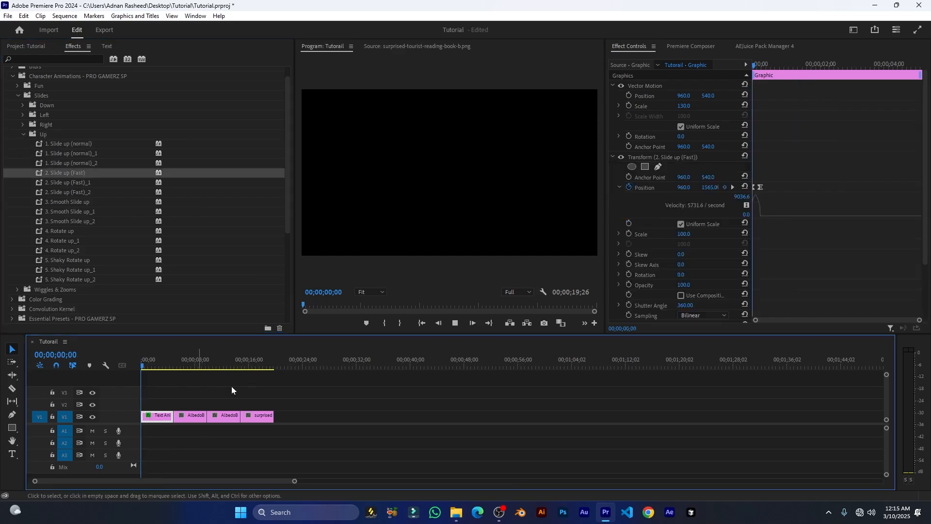
key("space")
key("ctrl+z")
Apply 5. Shaky Rotate up_1 to the girl image clip, play it, and collapse Character Animations.
left_click_drag(185, 365, 192, 368)
scroll(50, 241, "down", 2)
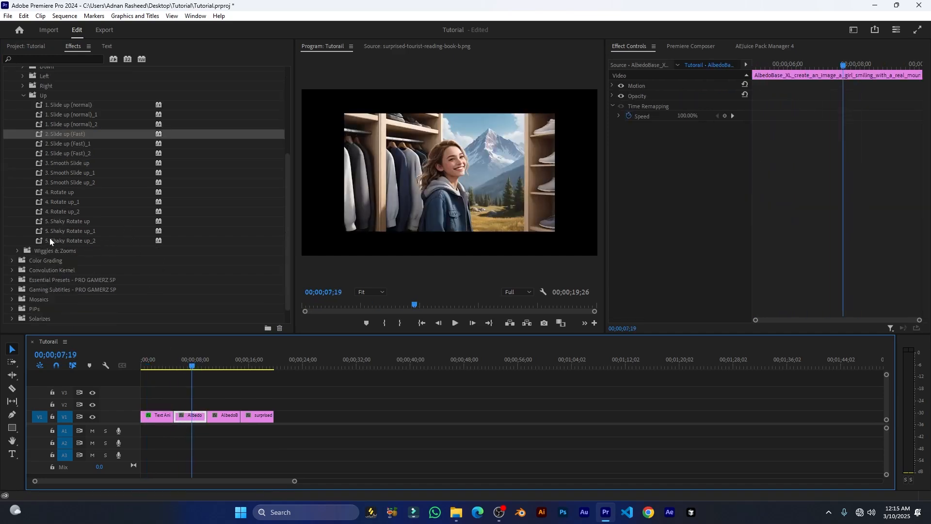
left_click_drag(41, 235, 189, 417)
left_click_drag(193, 369, 177, 369)
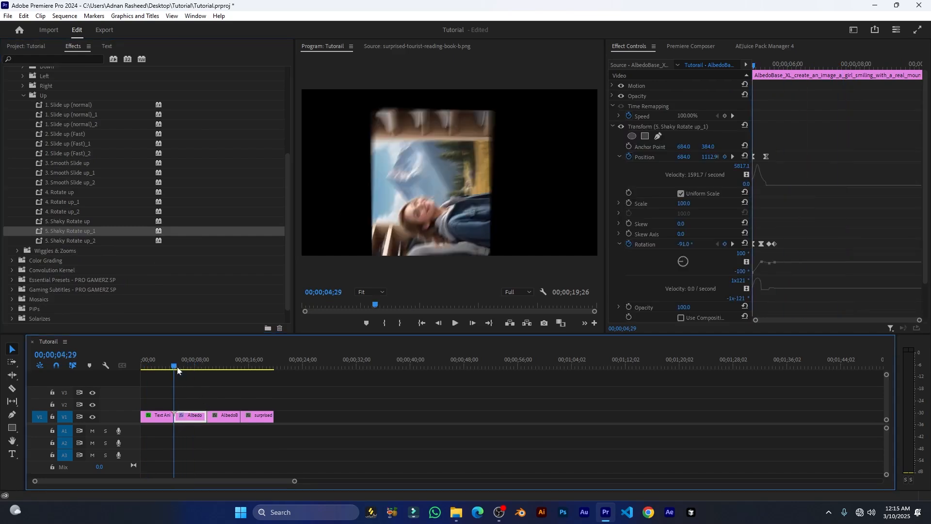
key("space")
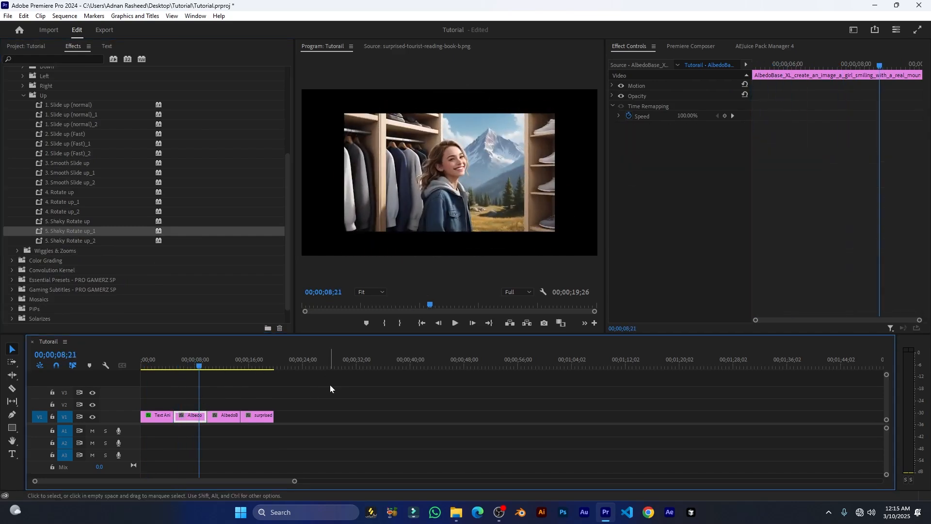
scroll(71, 257, "up", 3)
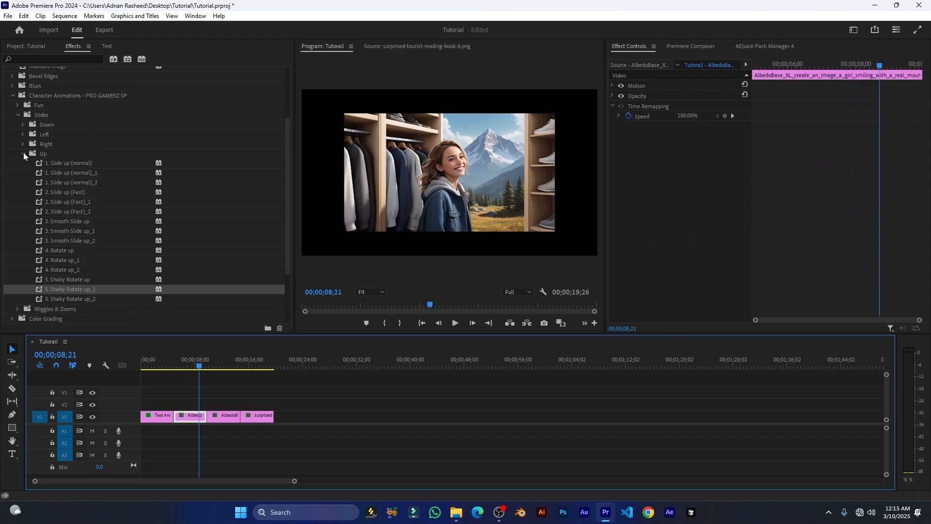
left_click(22, 153)
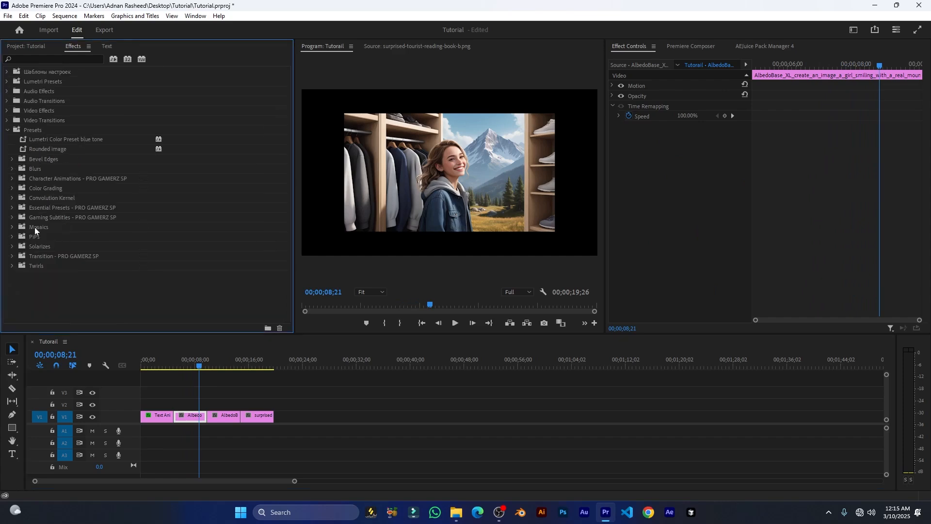
From Essential Presets > 1. Basic, preview 3D (2)_2 on the image clip, then undo it.
left_click(11, 208)
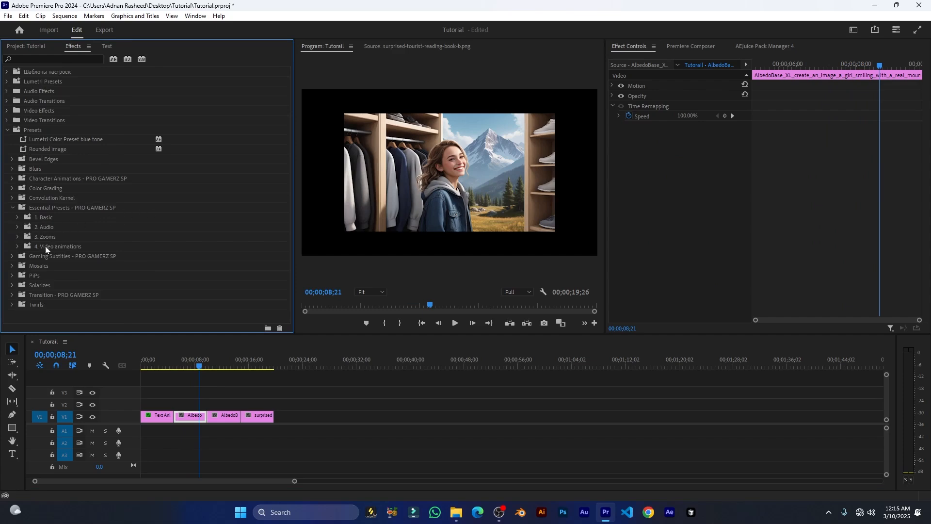
left_click(41, 221)
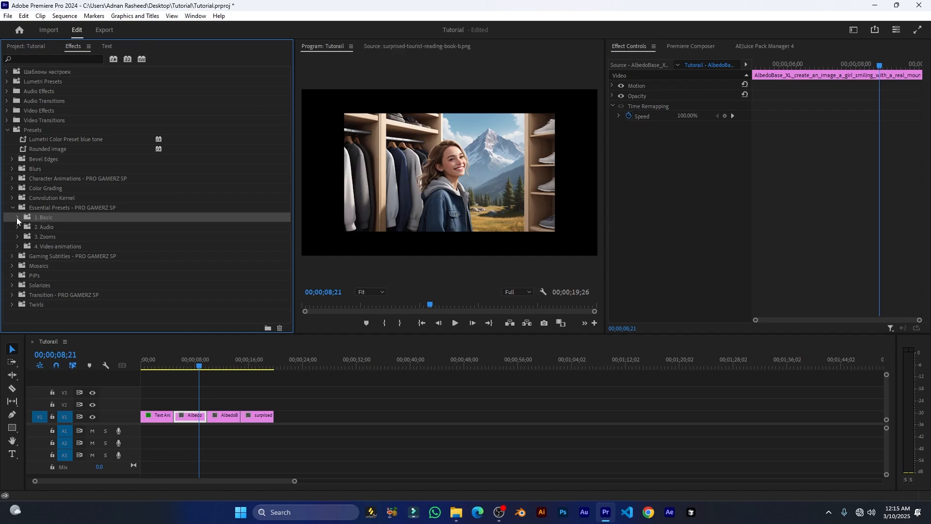
left_click(17, 217)
scroll(44, 223, "down", 5)
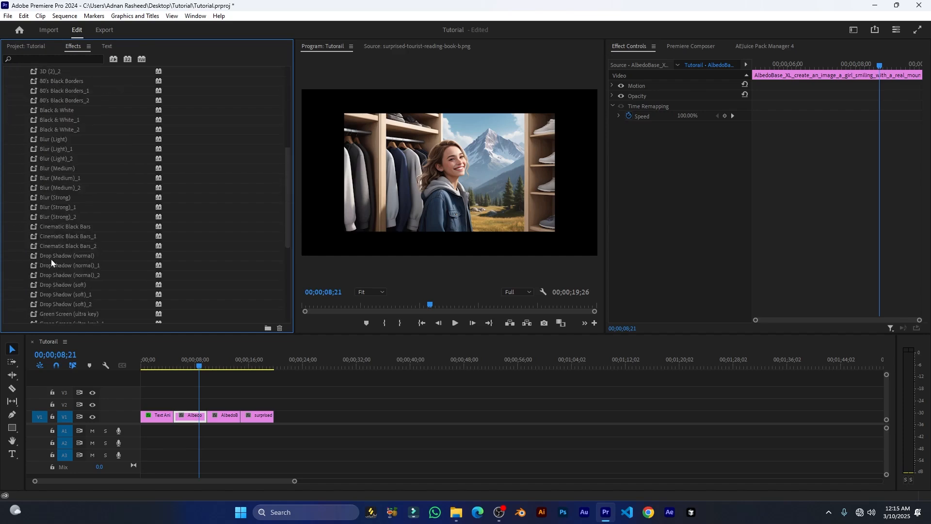
scroll(87, 268, "down", 3)
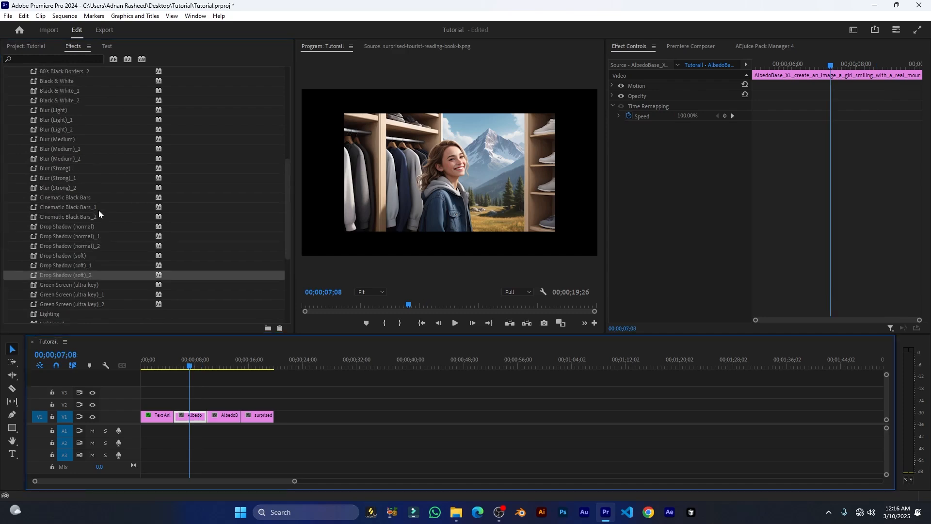
scroll(65, 204, "up", 8)
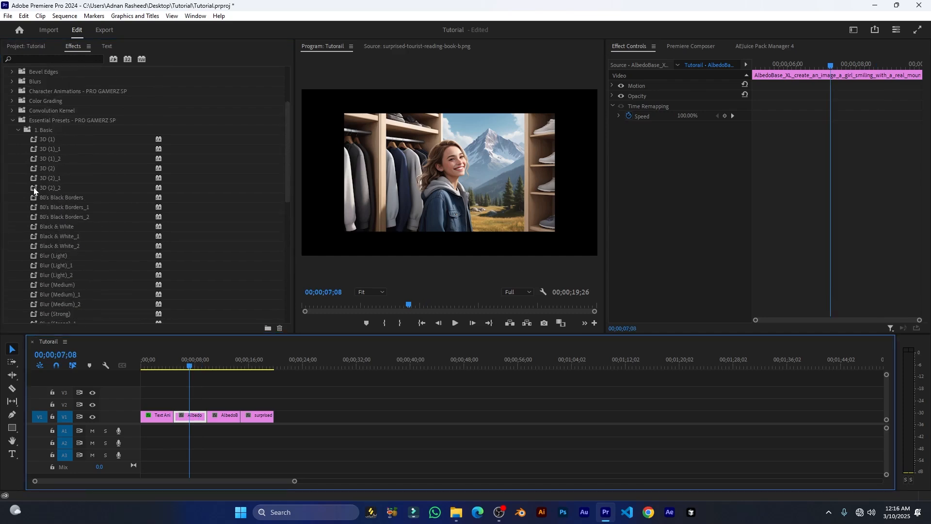
left_click_drag(33, 188, 185, 412)
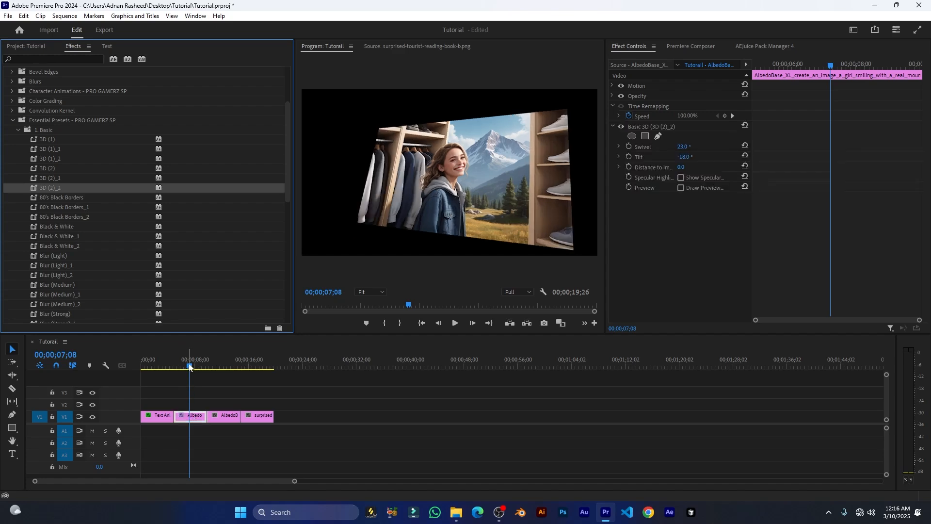
left_click(185, 412)
key("space")
key("space")
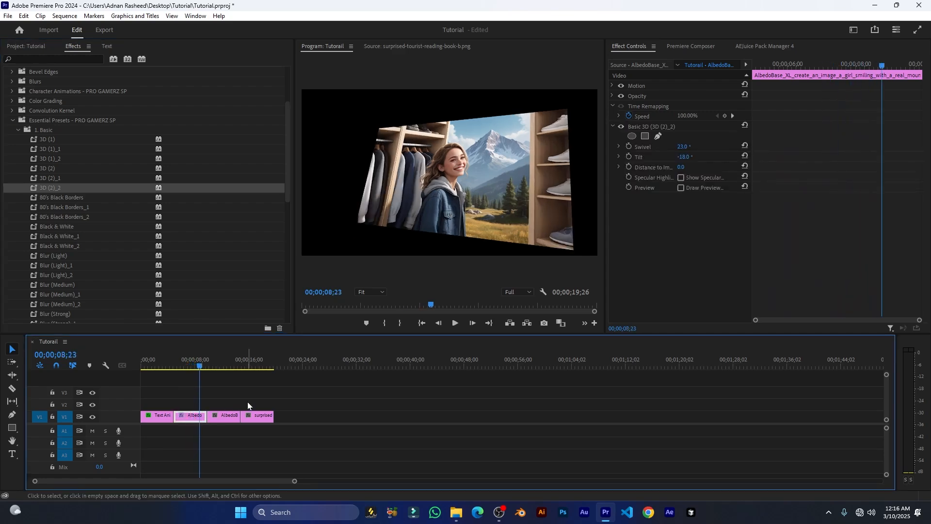
key("ctrl+z")
Apply Mosaic Blur_1 to the second image clip, view the result, then undo it.
scroll(109, 223, "down", 5)
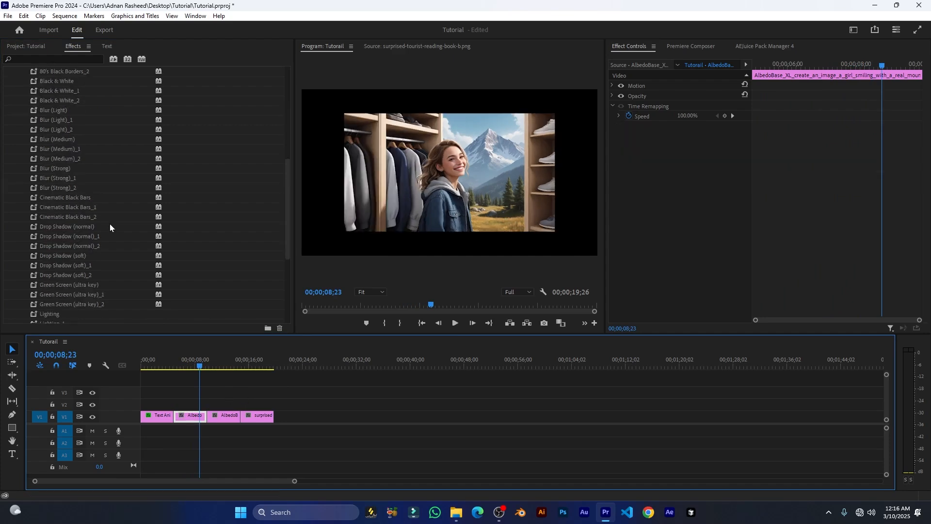
scroll(81, 277, "down", 3)
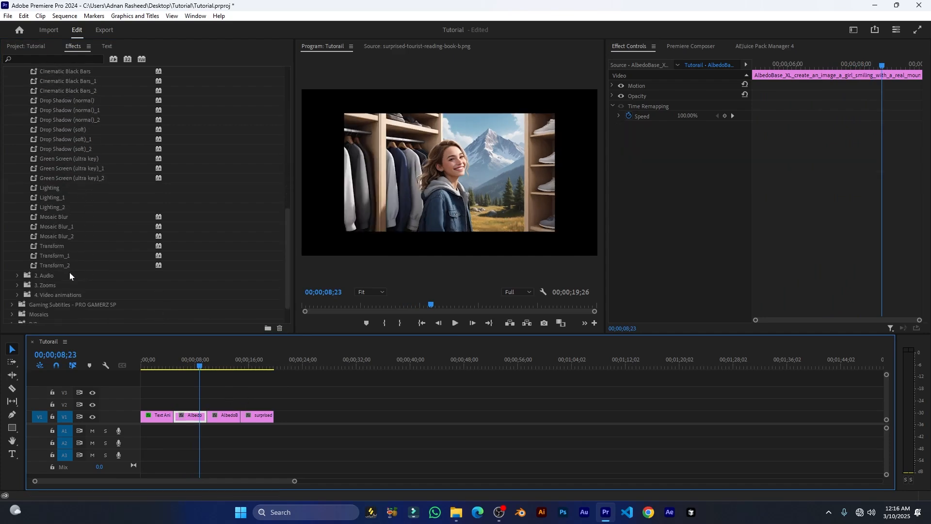
left_click_drag(33, 232, 217, 416)
left_click(219, 364)
left_click_drag(221, 365, 218, 365)
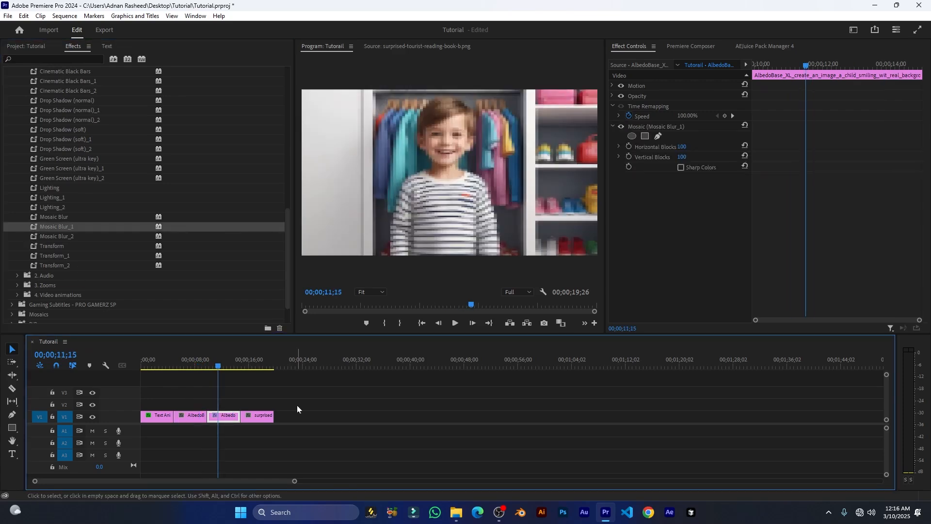
key("ctrl+z")
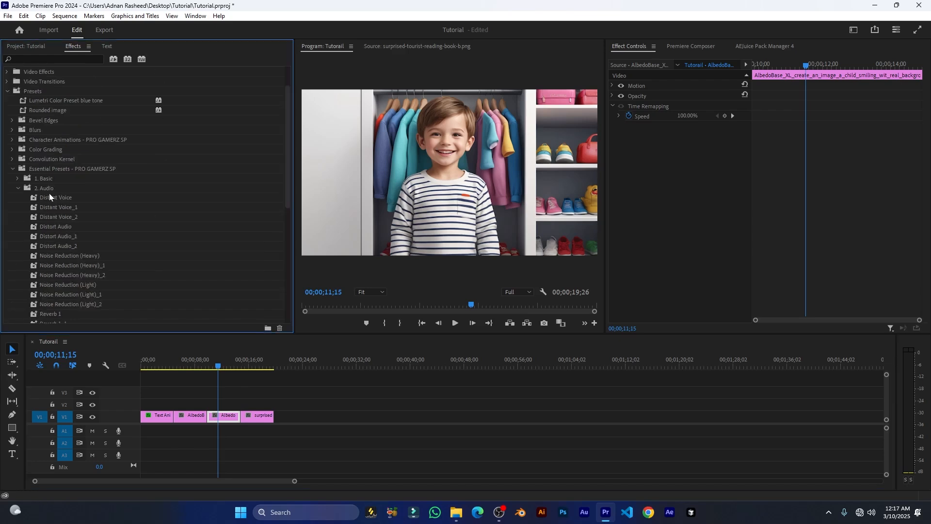
scroll(49, 193, "down", 5)
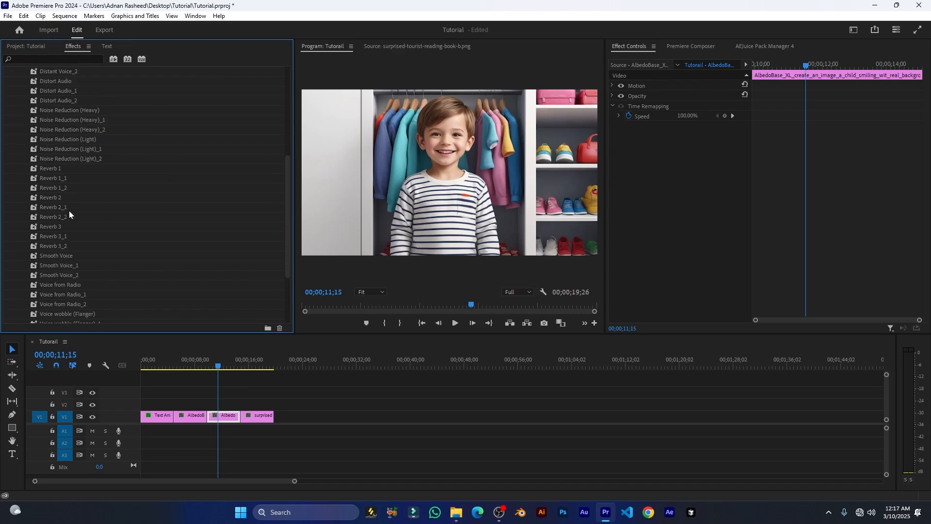
scroll(68, 211, "up", 3)
Apply 1. Zoom in from 3. Zooms > Over Full Clip to the child clip at 00;00;09;28, play, and undo.
left_click(18, 139)
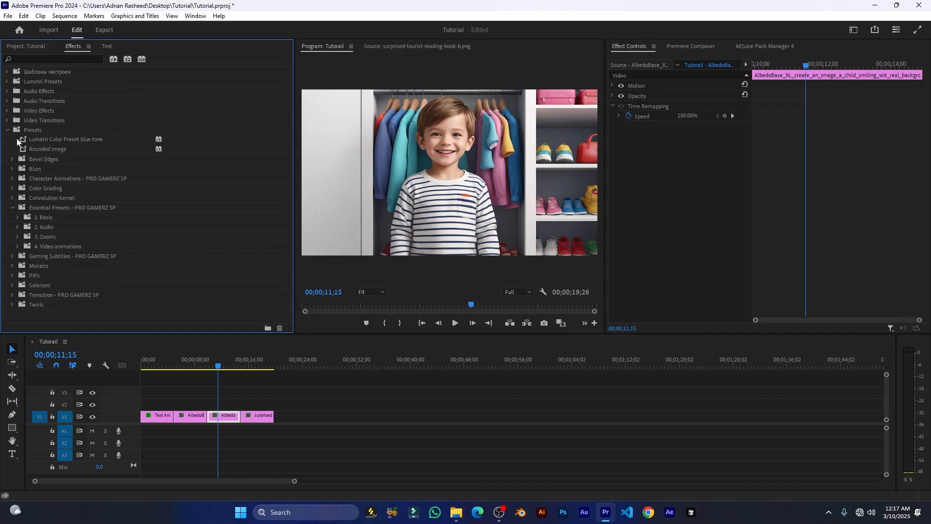
left_click(17, 236)
left_click(23, 242)
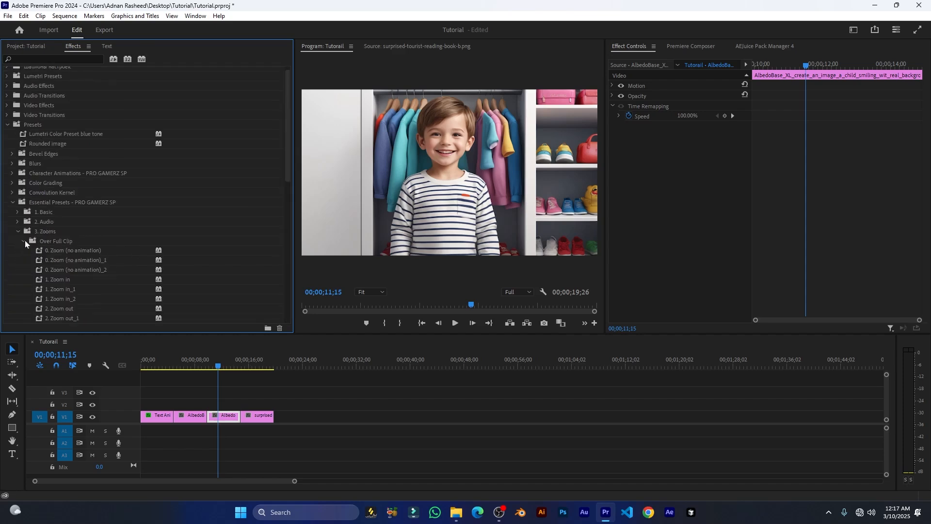
scroll(30, 190, "down", 3)
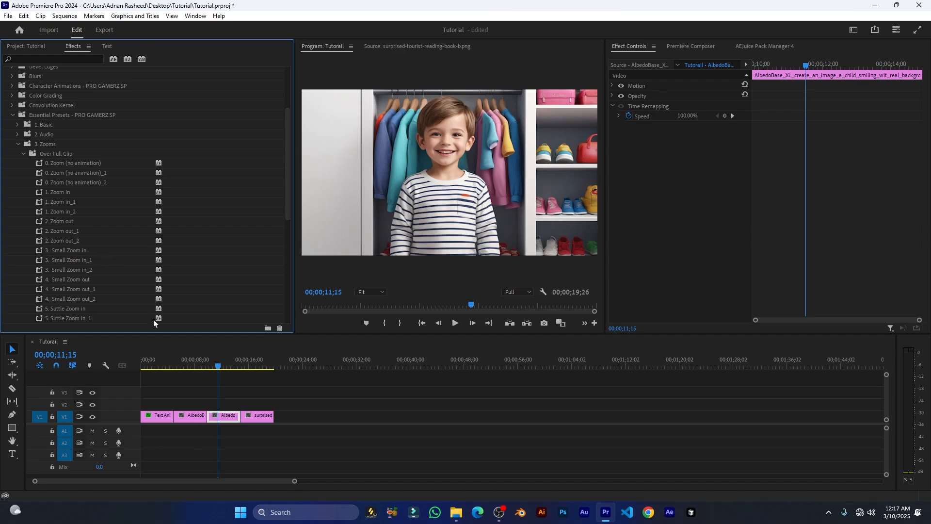
left_click_drag(218, 368, 208, 368)
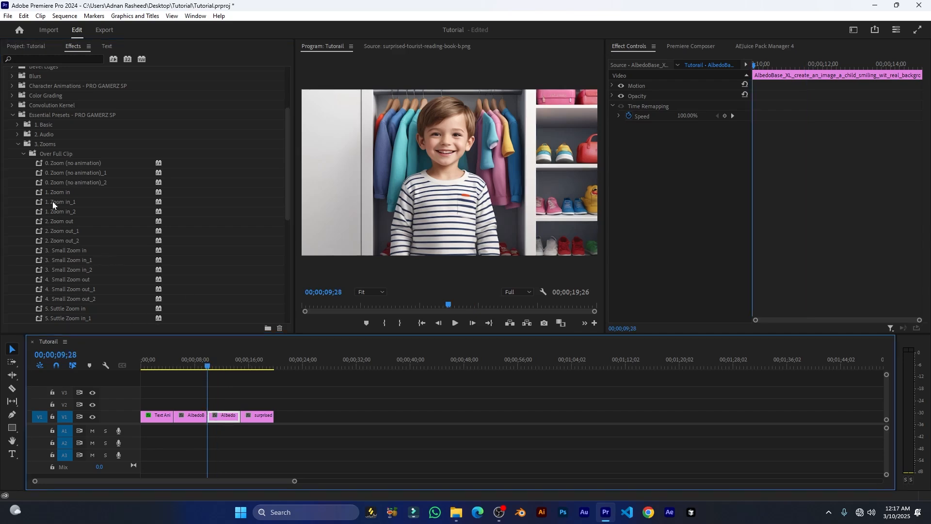
left_click_drag(38, 196, 223, 416)
key("space")
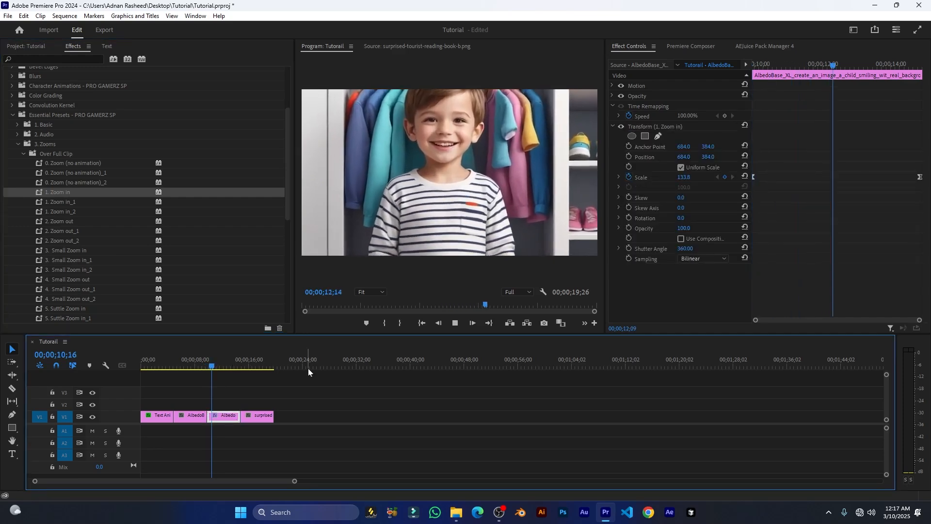
key("ctrl+z")
scroll(103, 258, "down", 8)
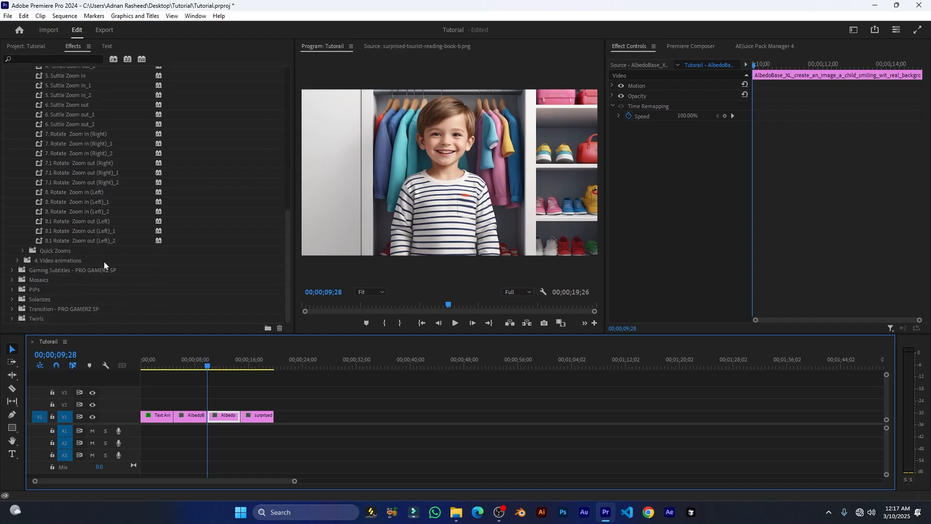
Preview Turbulent Wave_2 from 4. Video animations on the child image clip, then collapse Essential Presets.
scroll(104, 262, "up", 8)
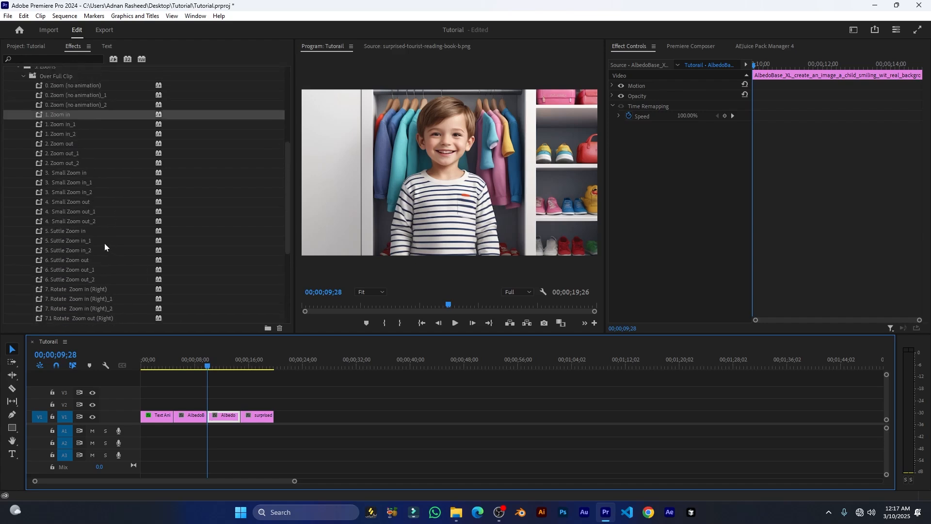
scroll(105, 244, "up", 2)
left_click(18, 105)
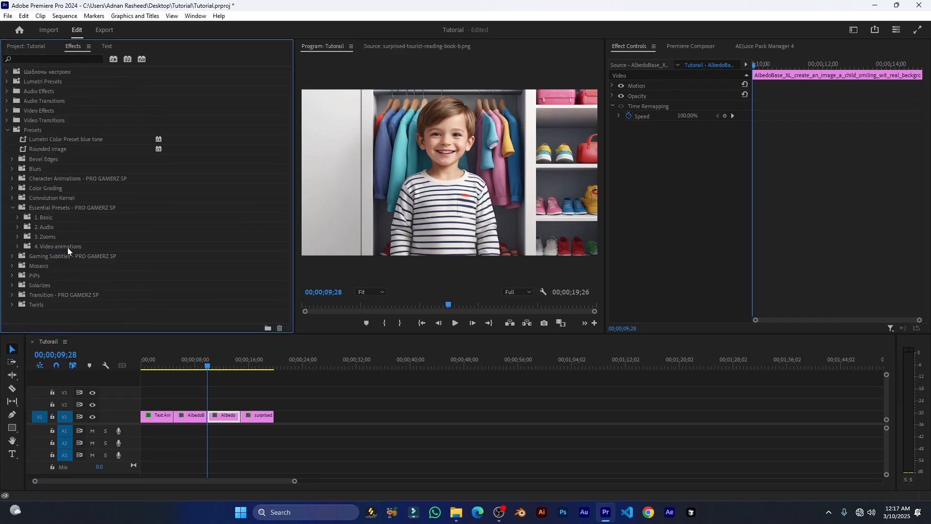
left_click(18, 248)
scroll(73, 252, "down", 5)
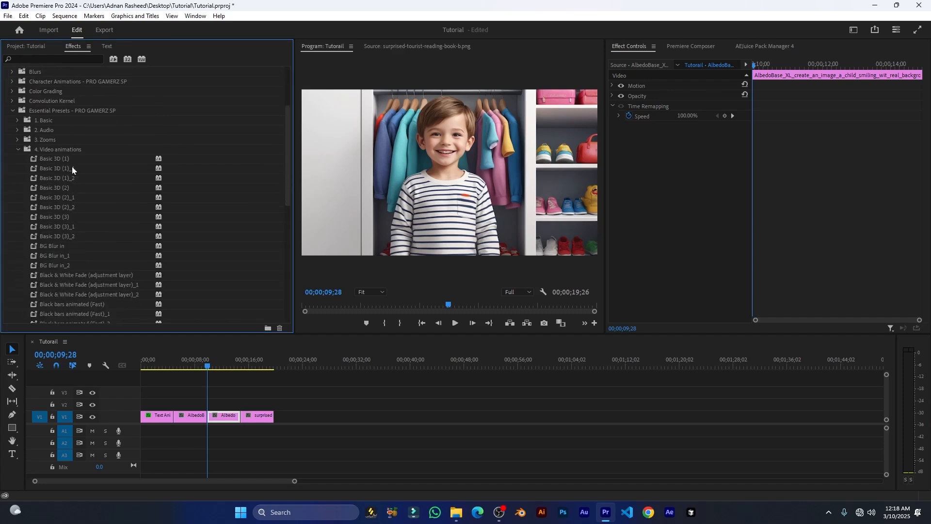
scroll(73, 202, "down", 15)
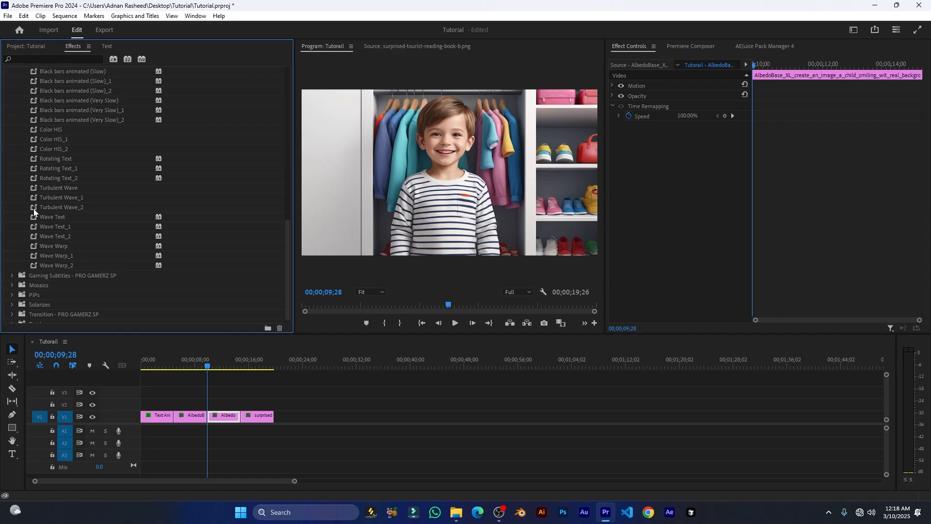
left_click_drag(33, 208, 226, 425)
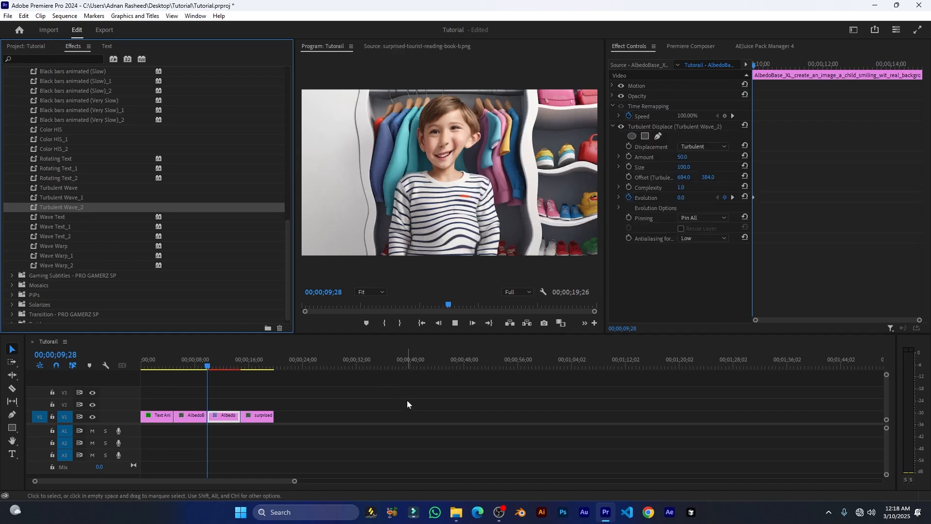
key("space")
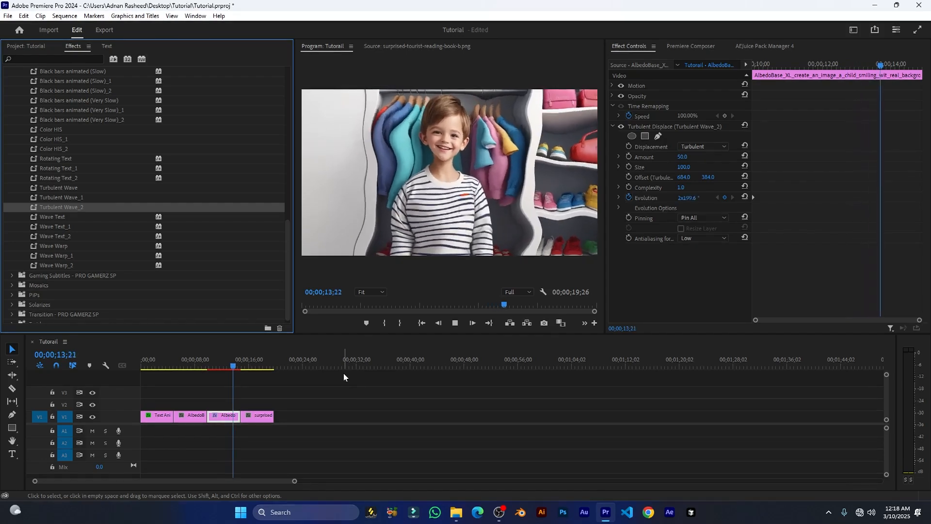
scroll(79, 229, "down", 2)
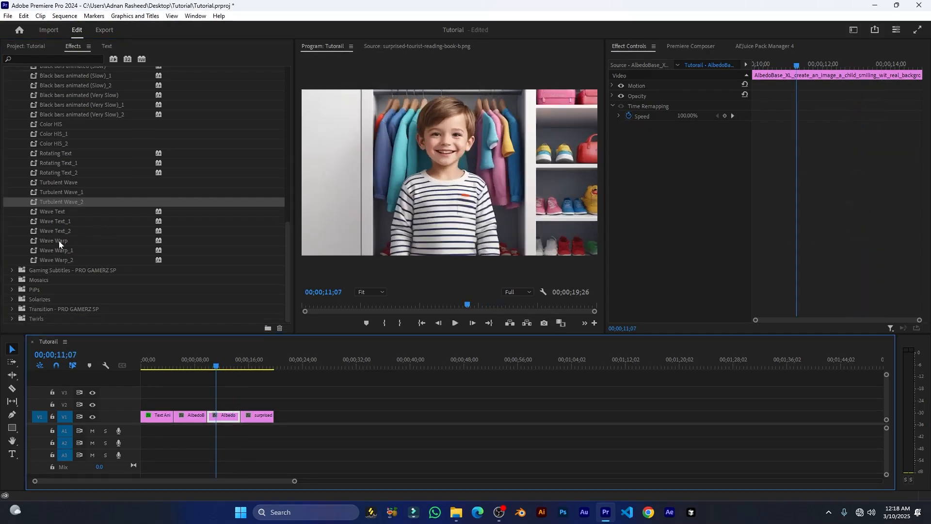
scroll(54, 238, "up", 1)
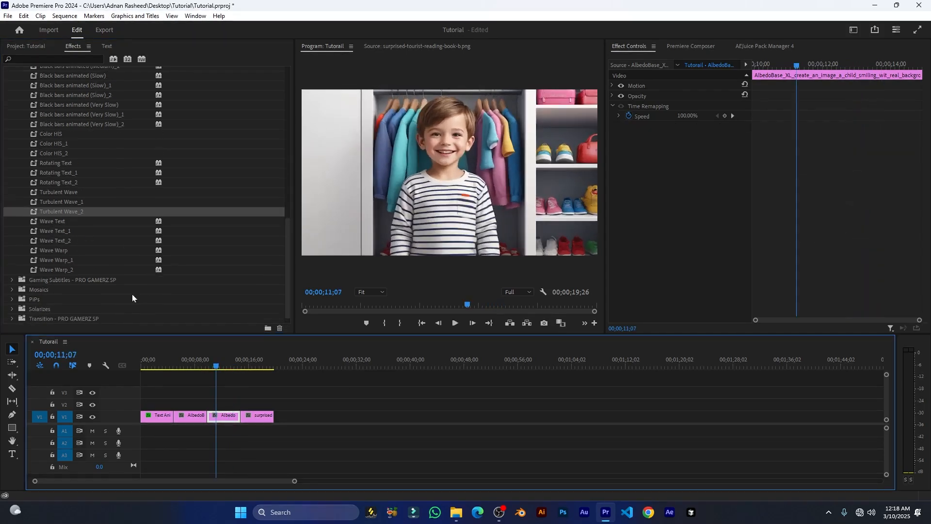
scroll(69, 208, "up", 2)
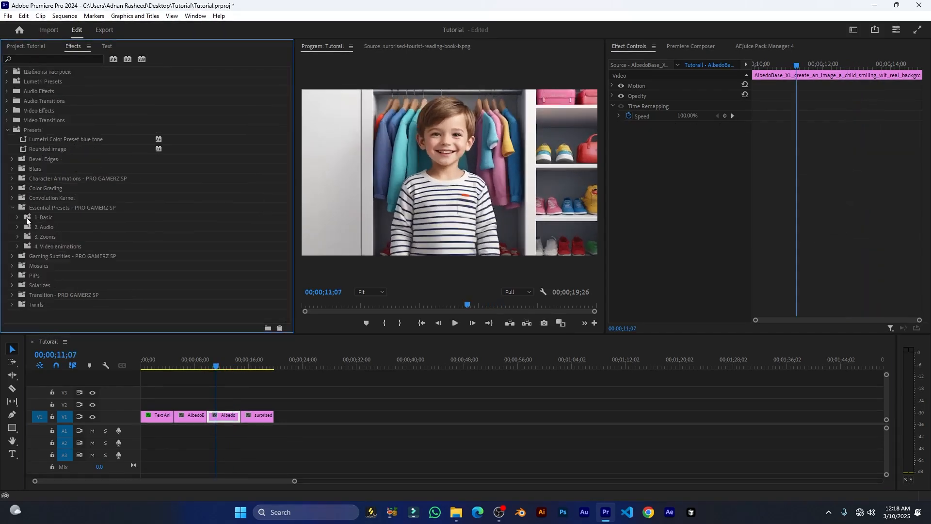
left_click(13, 207)
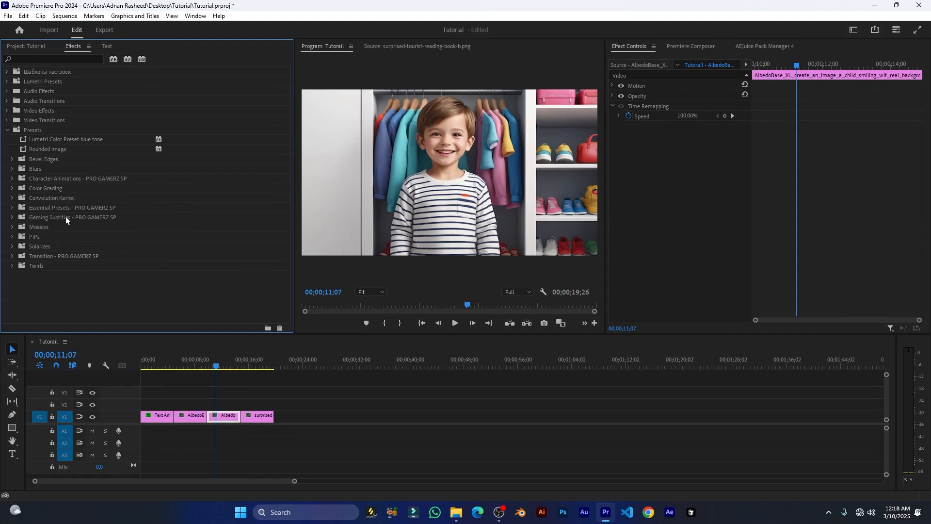
From Gaming Subtitles, try 1. Pop in (Basic) on the Text Animation title, preview it, and undo.
left_click(13, 218)
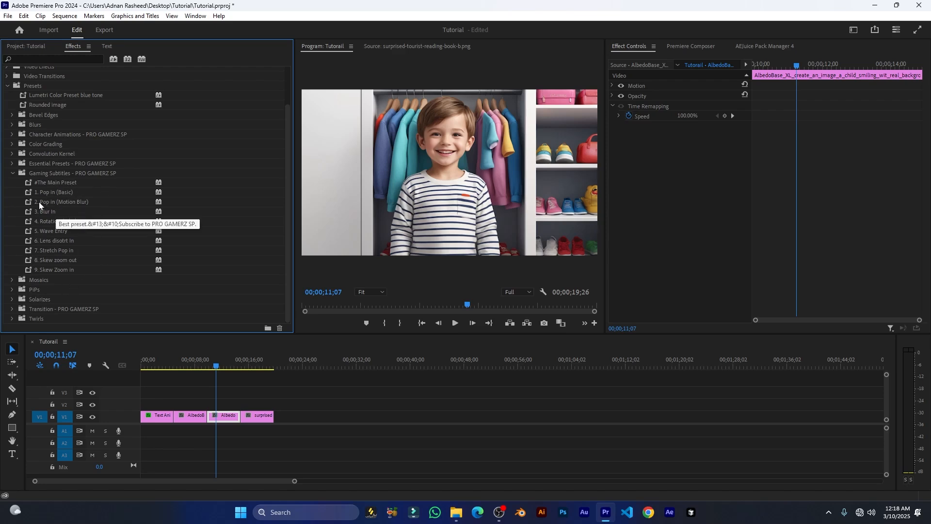
left_click_drag(168, 363, 144, 364)
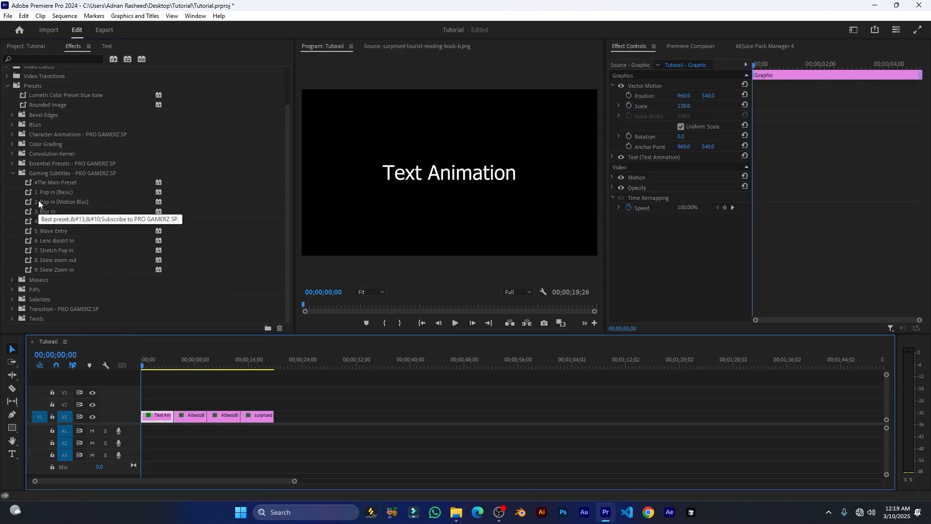
left_click_drag(40, 193, 158, 416)
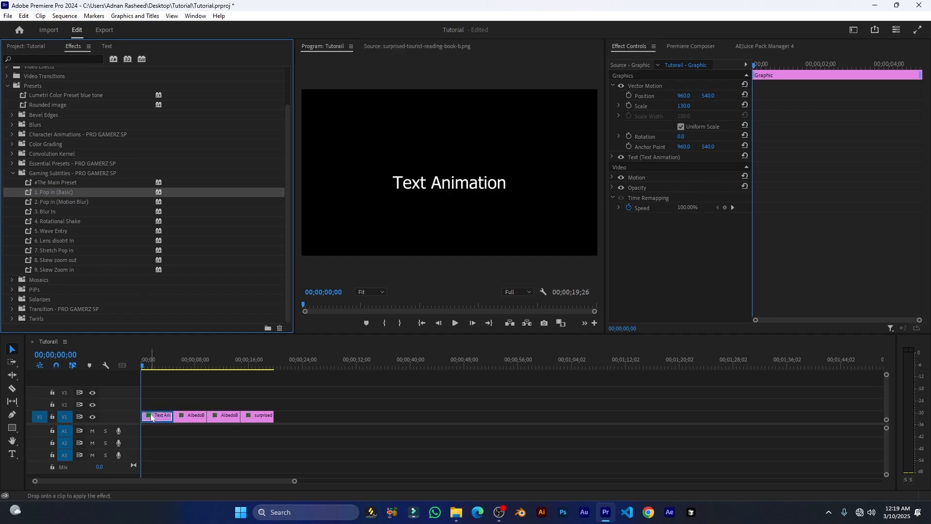
key("space")
key("space")
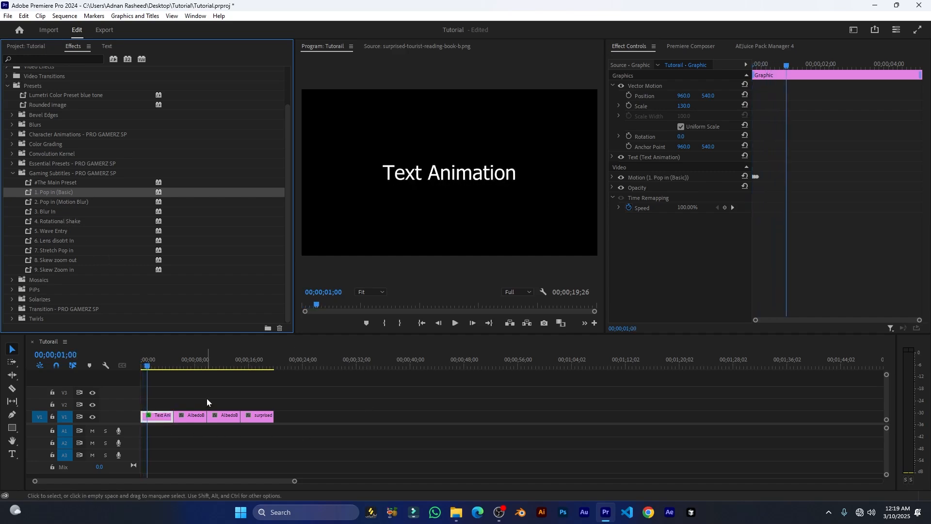
key("ctrl+z")
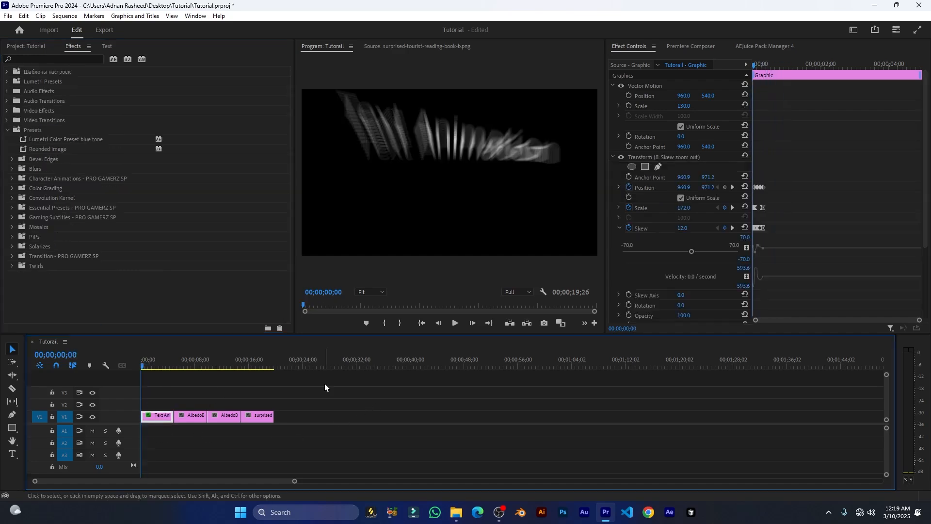